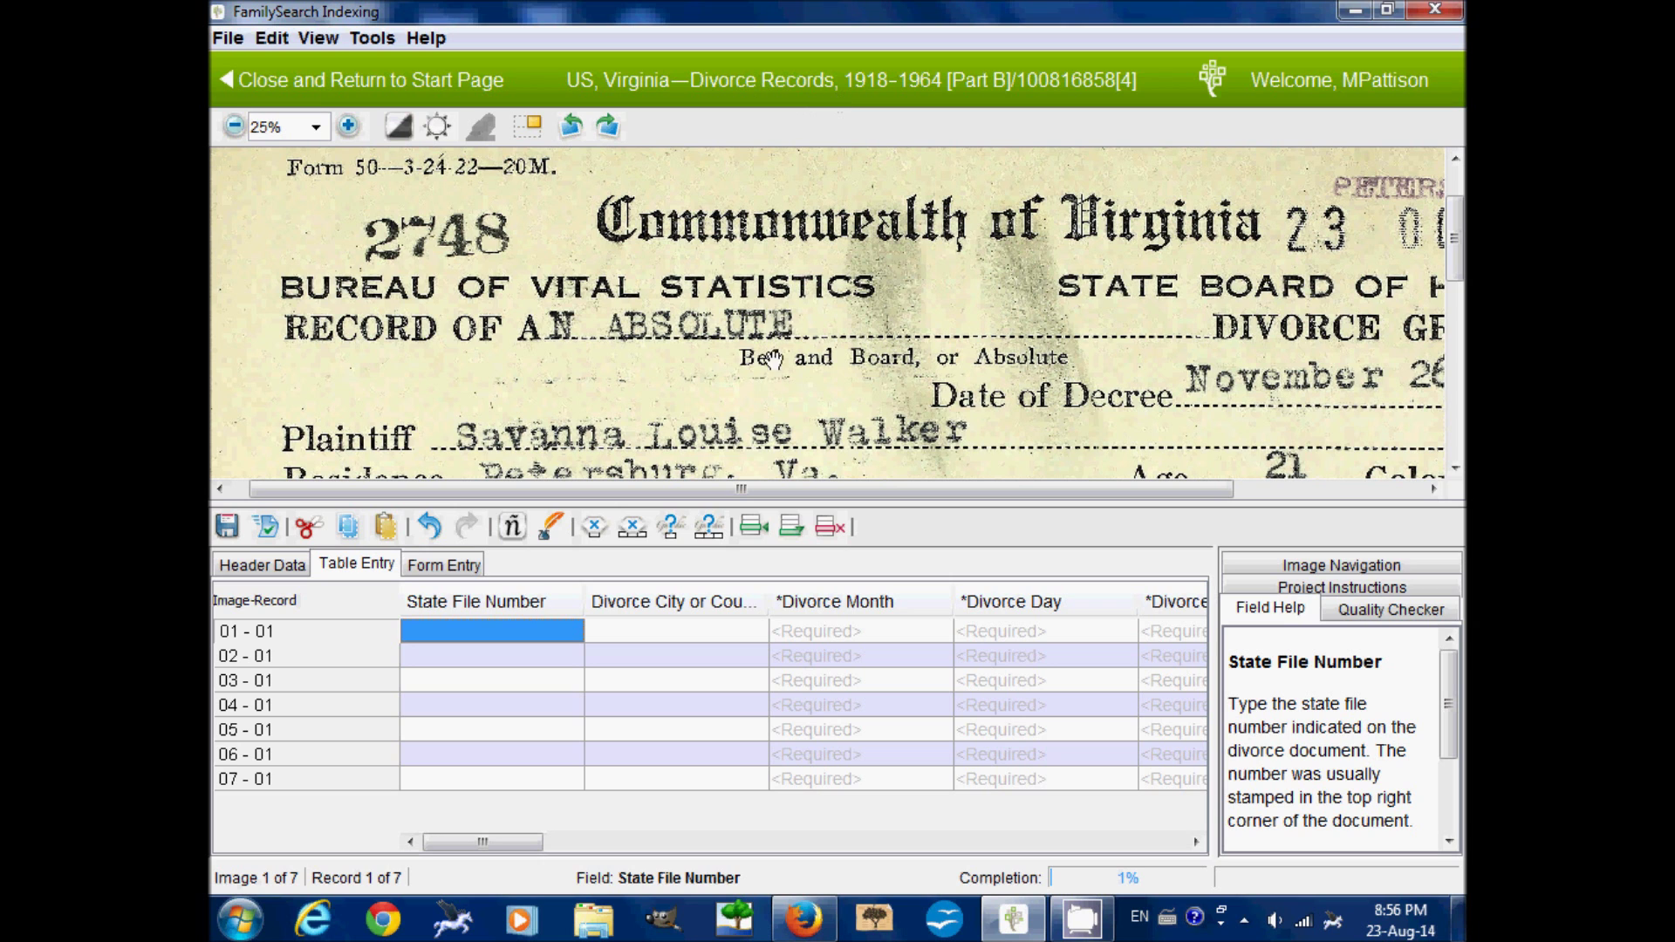
left_click_drag(1102, 307, 926, 189)
left_click(234, 127)
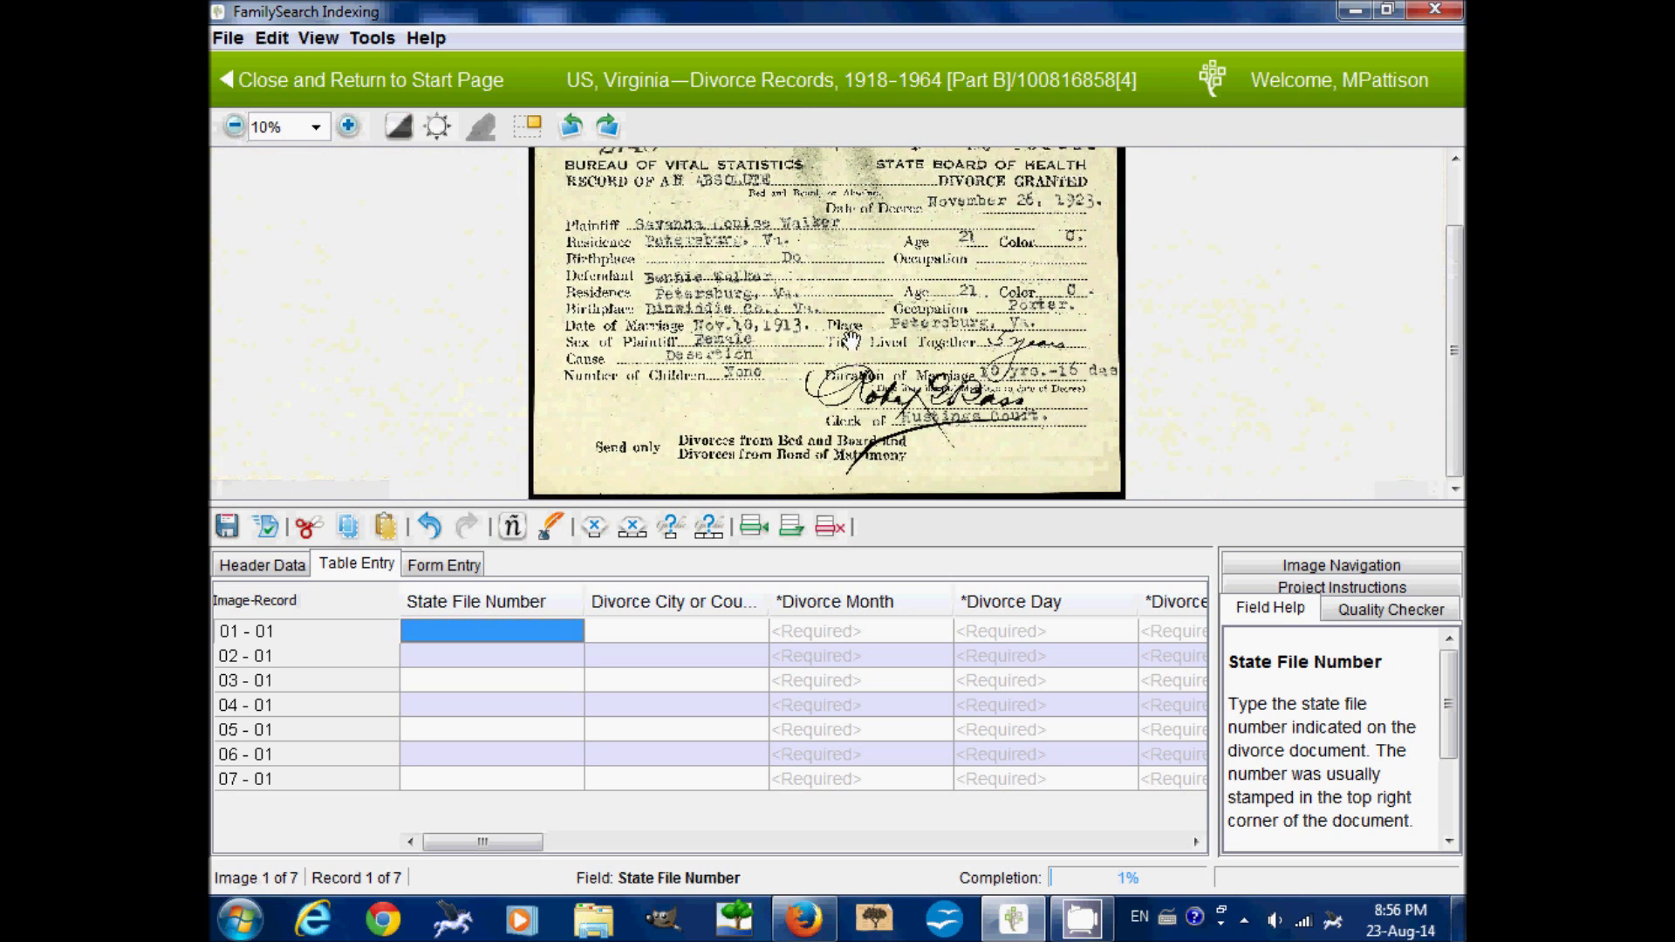
scroll(846, 343, "up", 1)
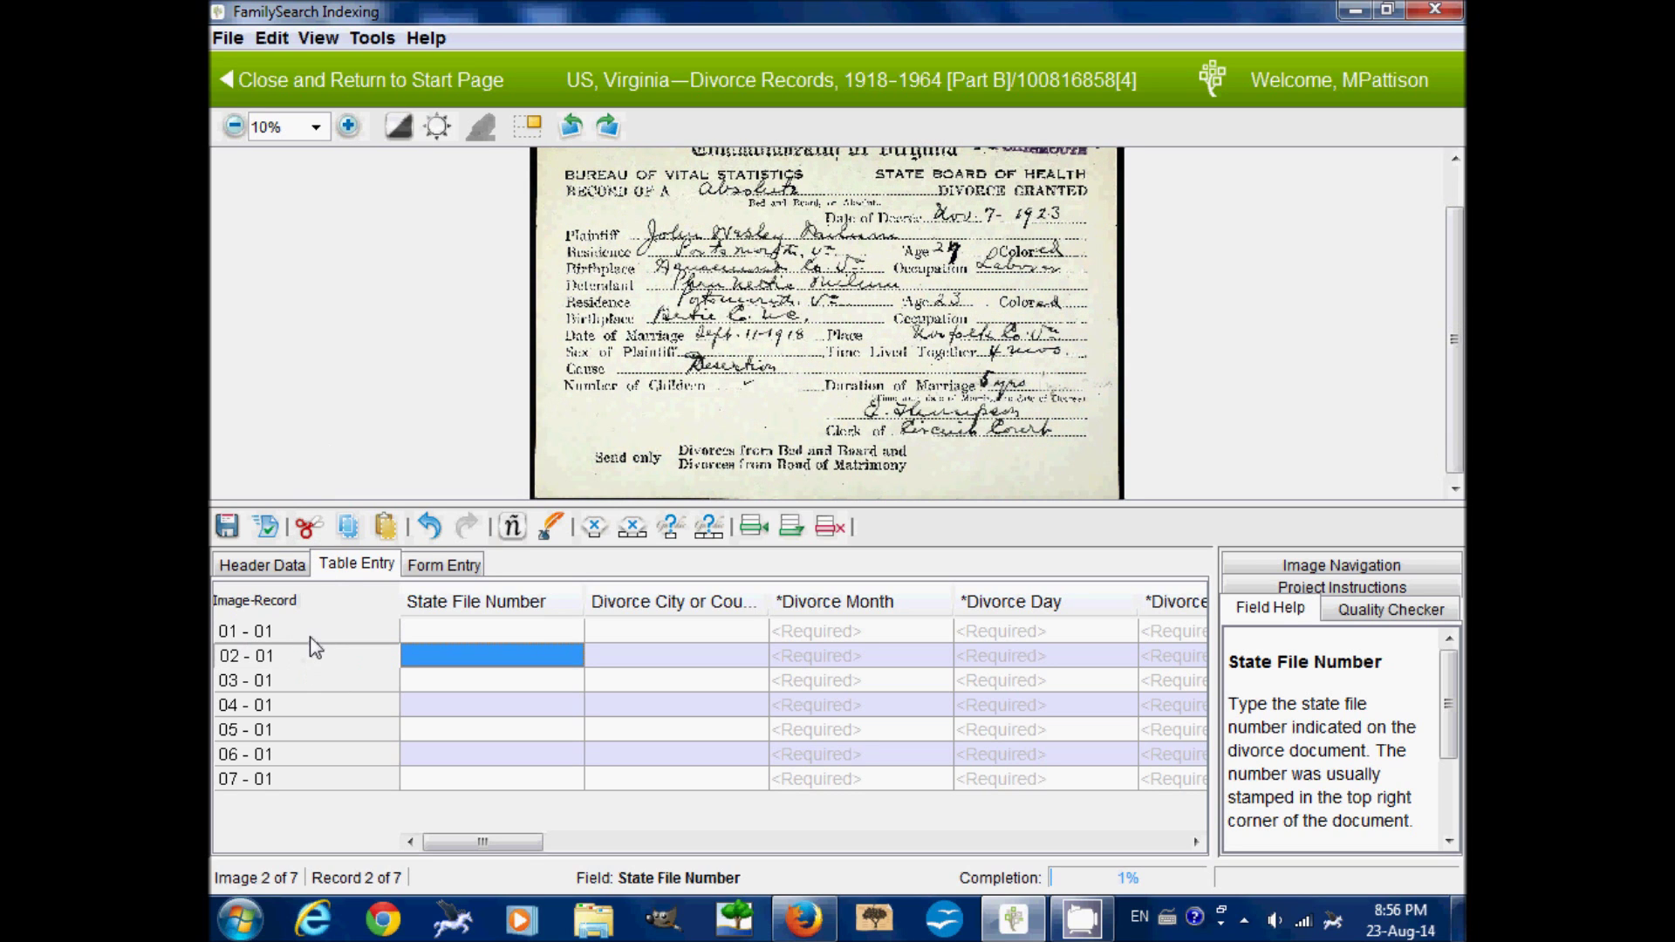
left_click(312, 639)
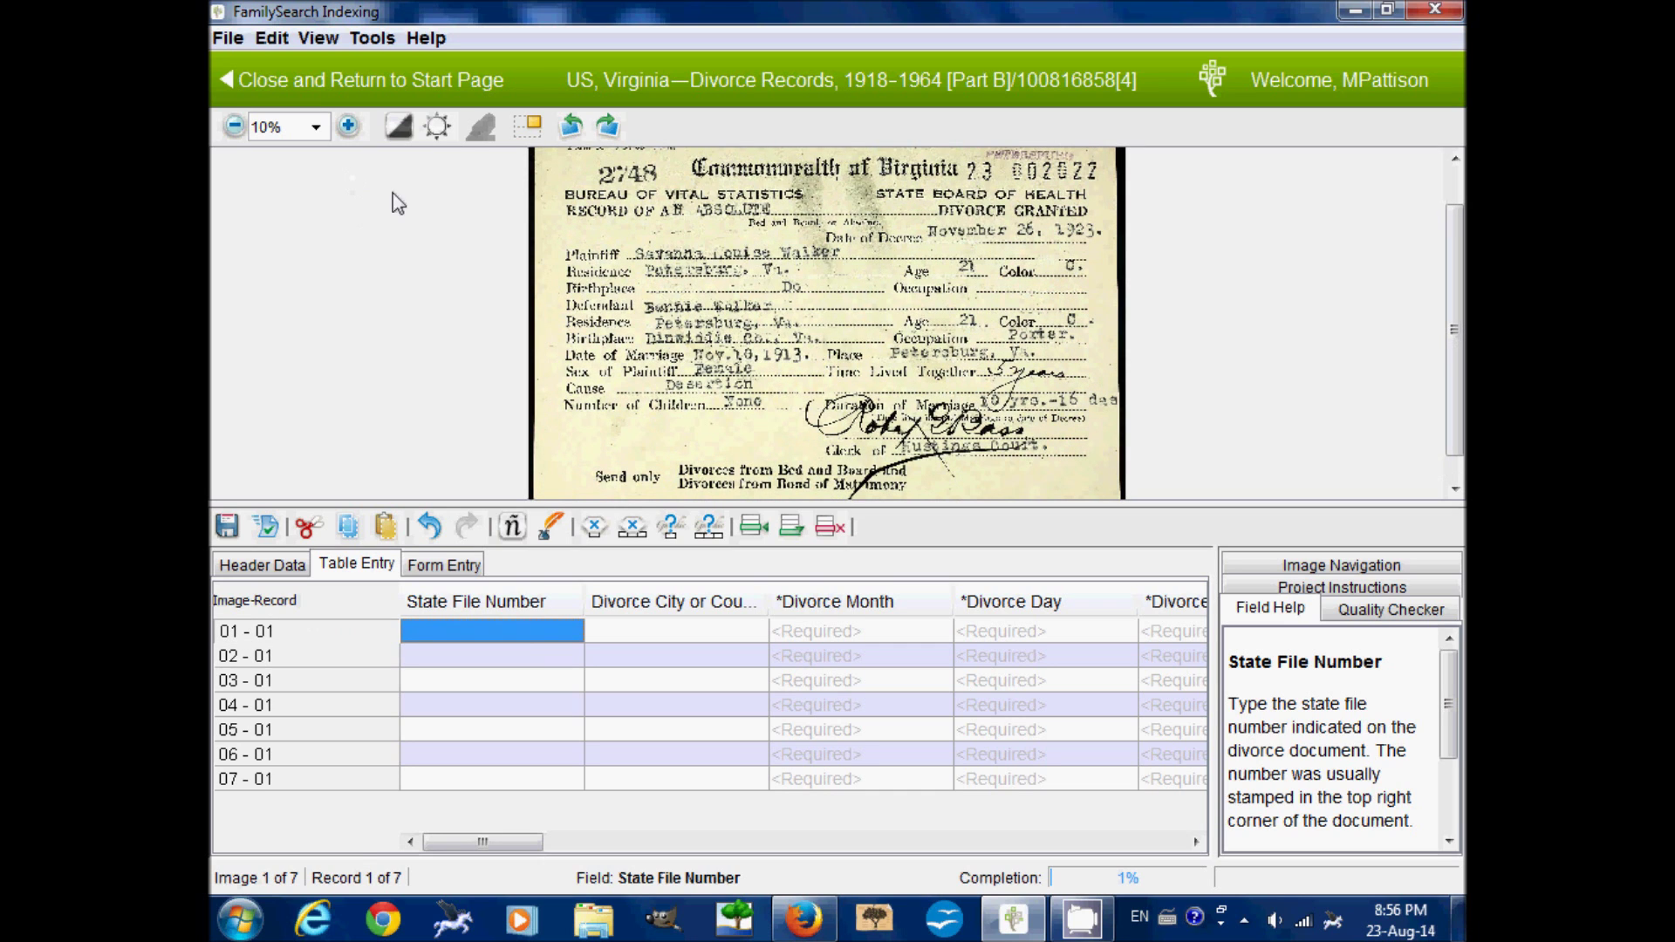
left_click_drag(733, 248, 733, 273)
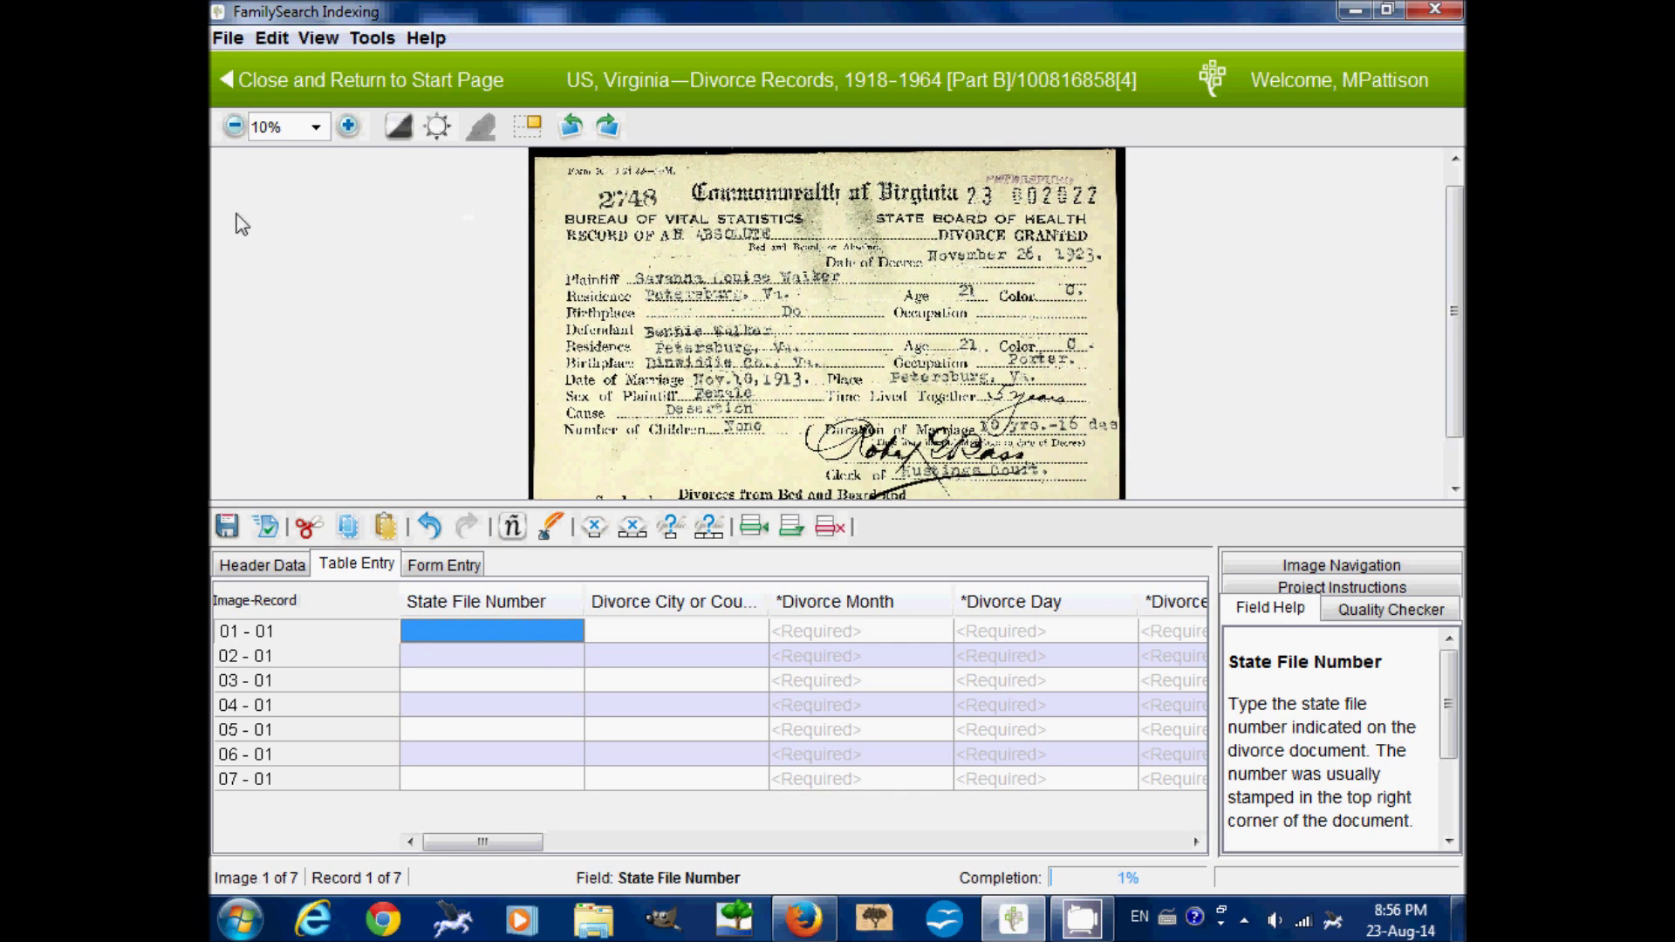
left_click(348, 126)
left_click_drag(786, 388, 925, 386)
- Set the zoom of the first record's certificate image to 20%
left_click(279, 128)
type("2")
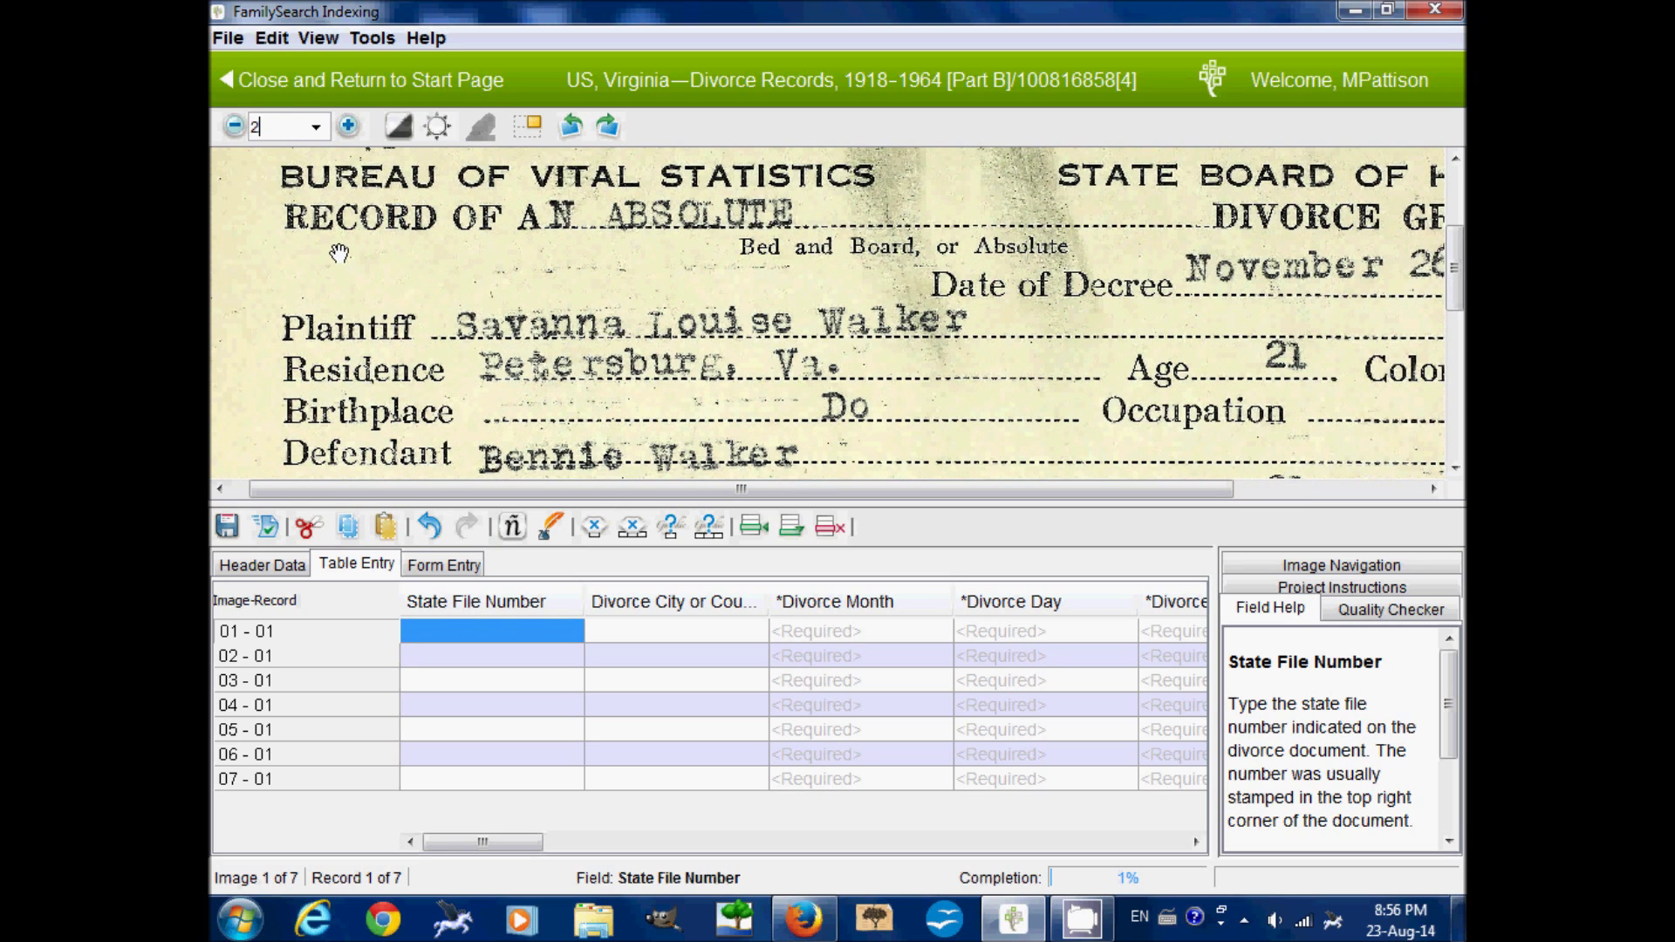
type("0")
key("Return")
left_click_drag(810, 289, 805, 350)
scroll(805, 350, "up", 3)
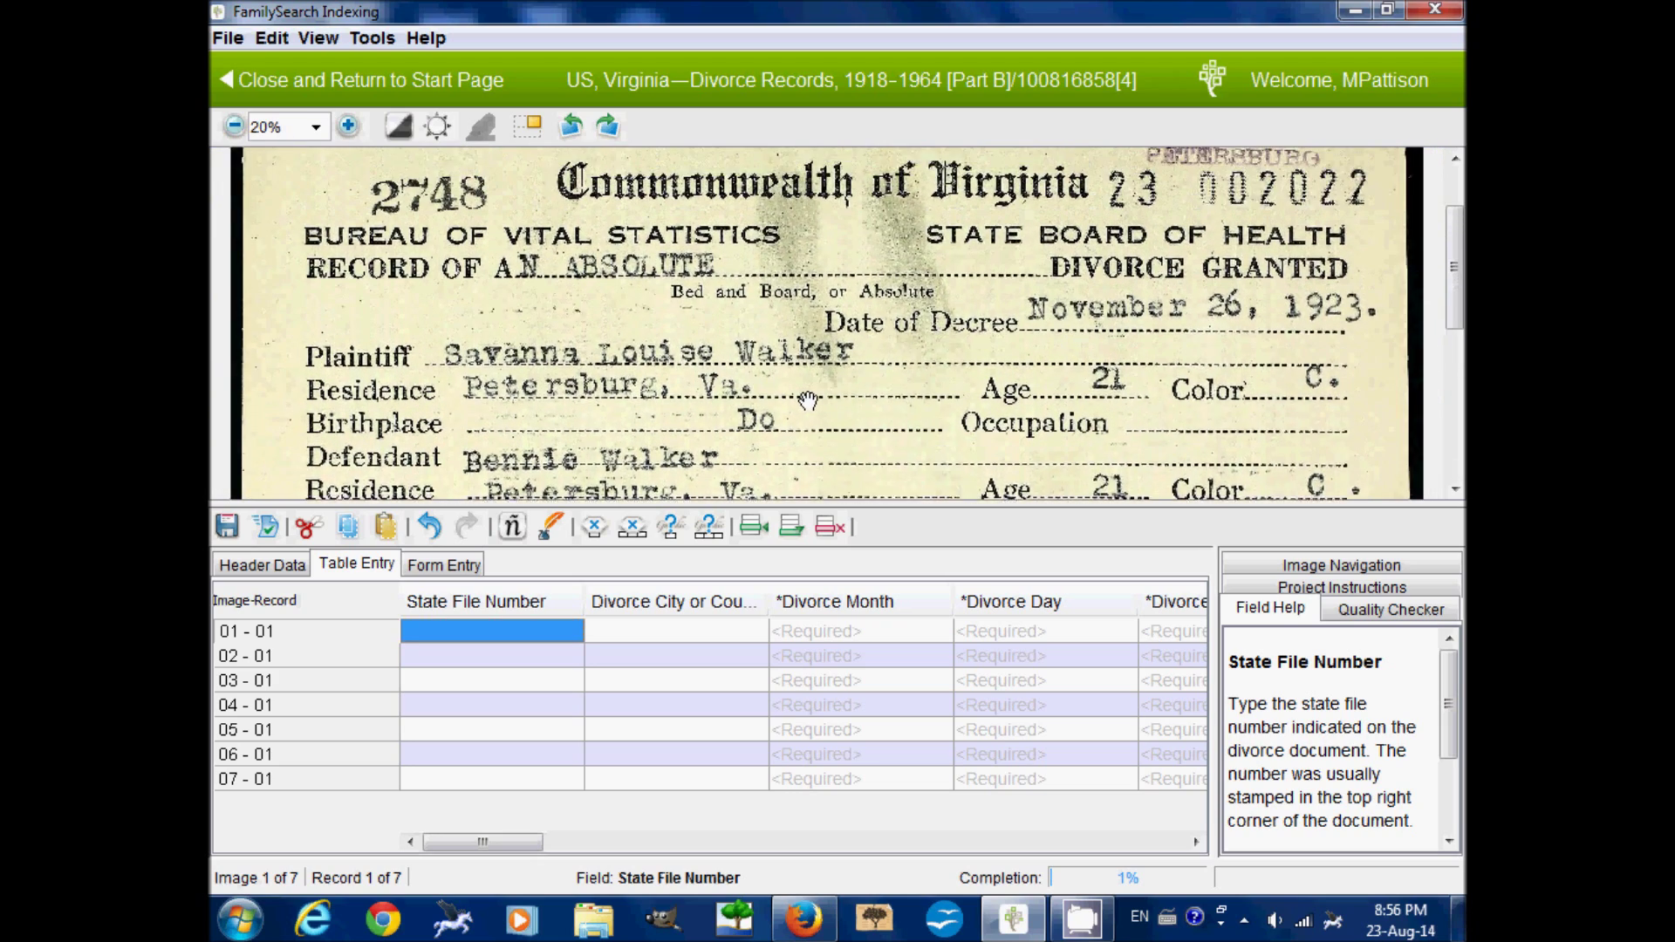
- Enter the stamped state file number from the certificate for the first record, without spaces
left_click_drag(550, 337, 549, 291)
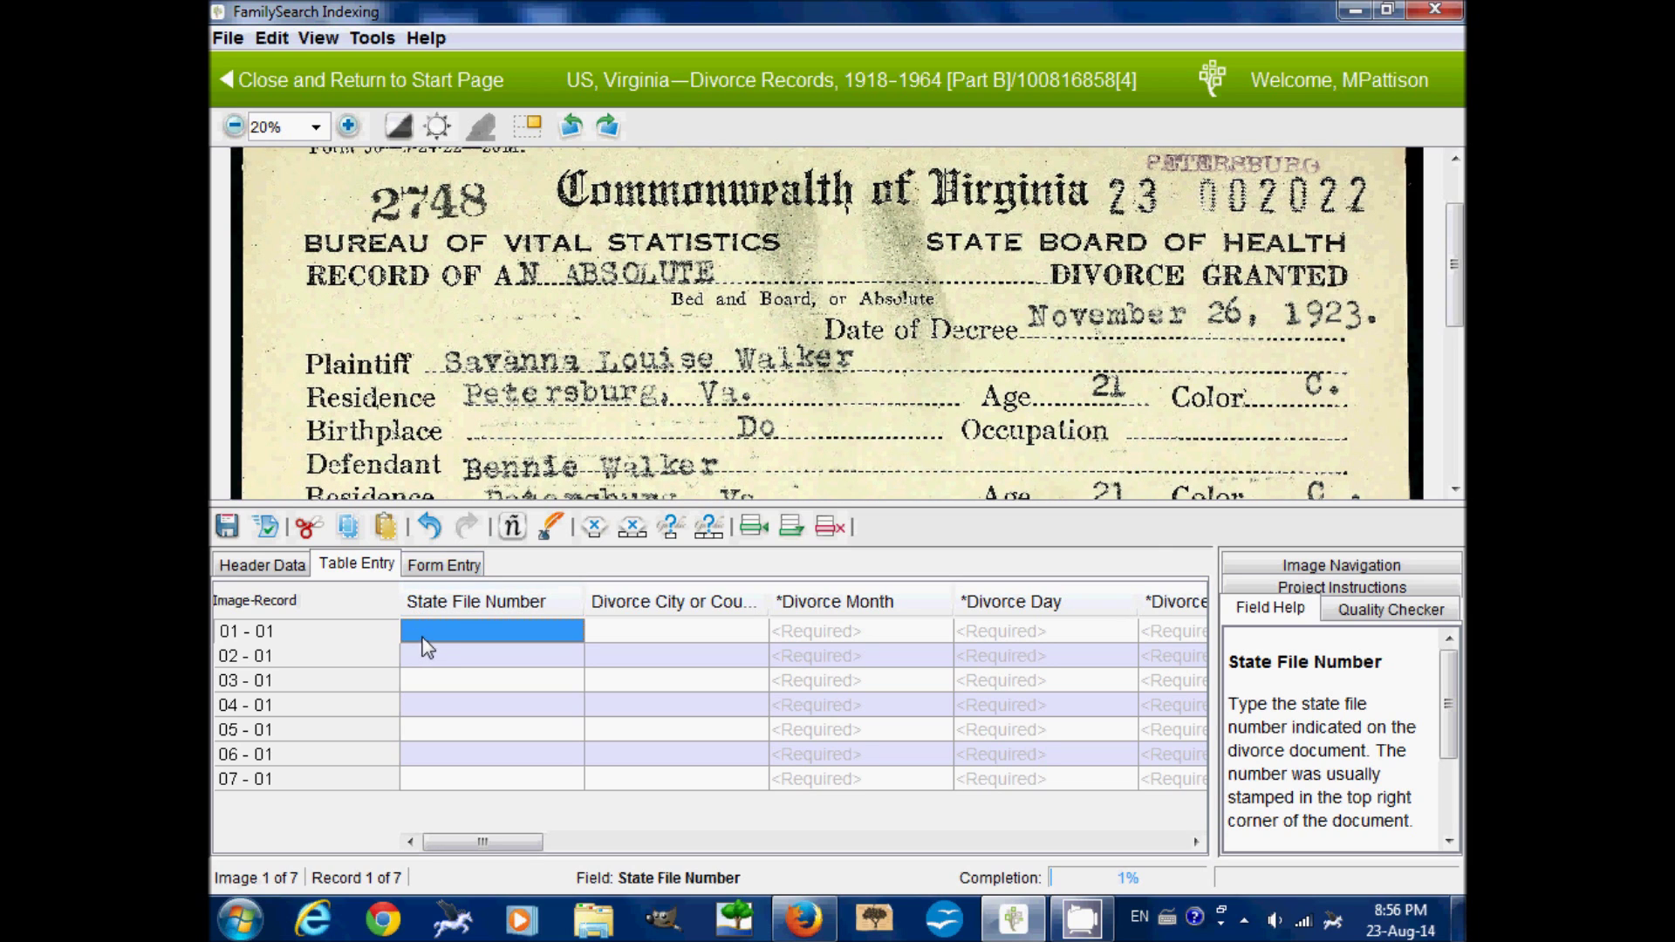
left_click_drag(682, 363, 717, 392)
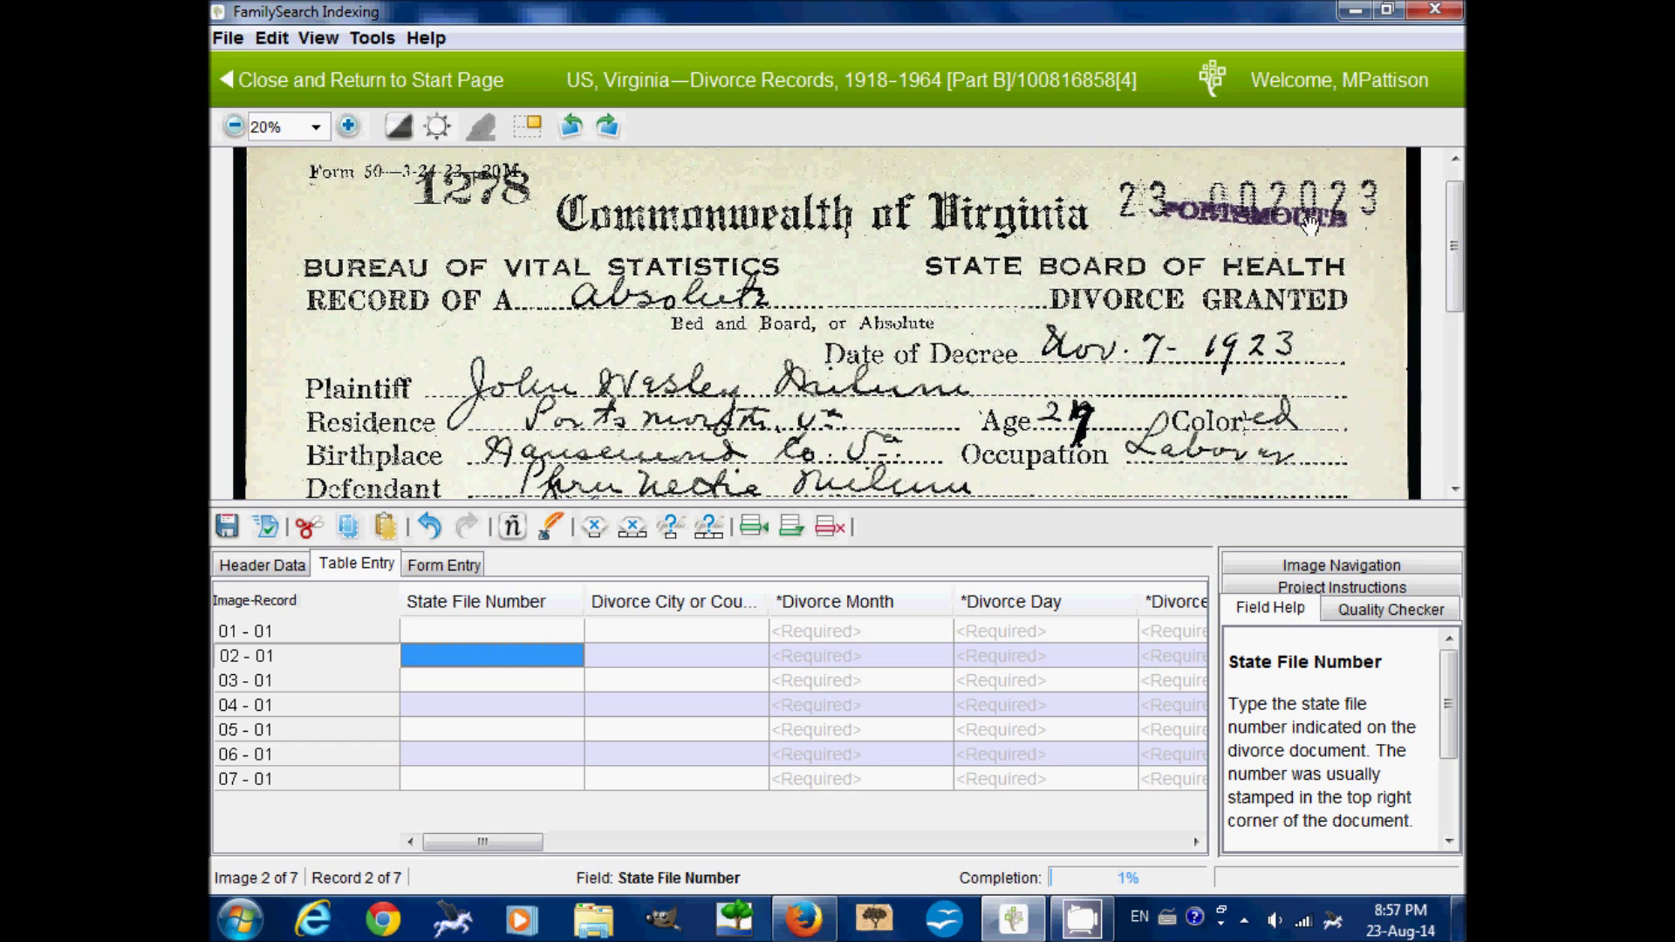
left_click(344, 631)
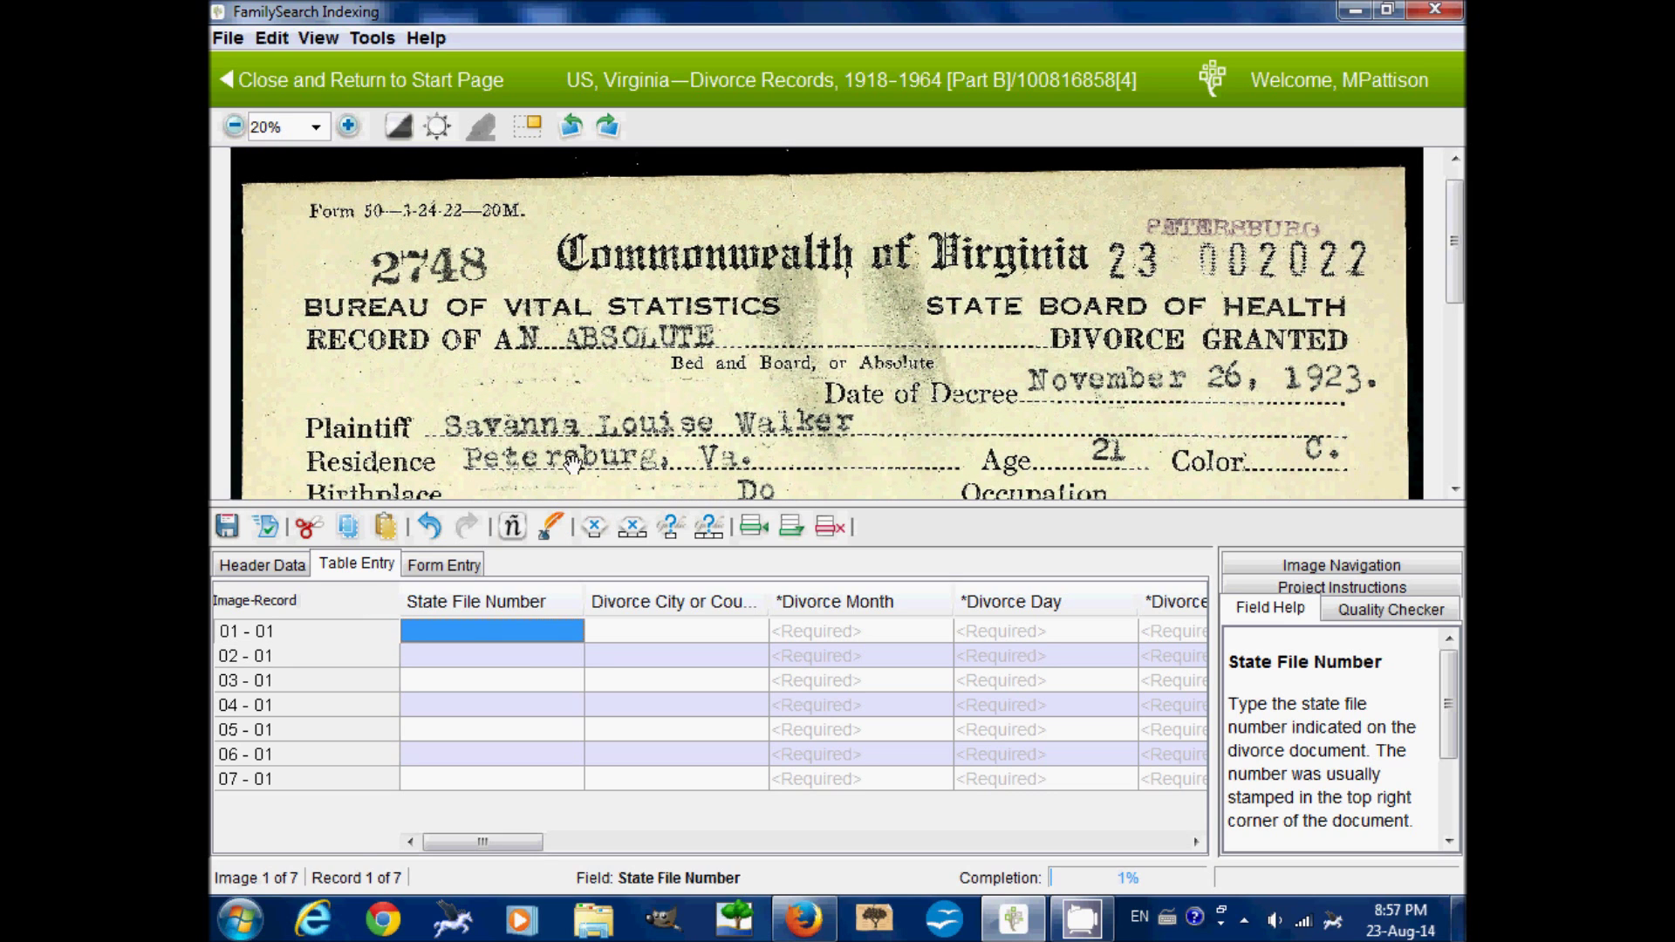
left_click(543, 630)
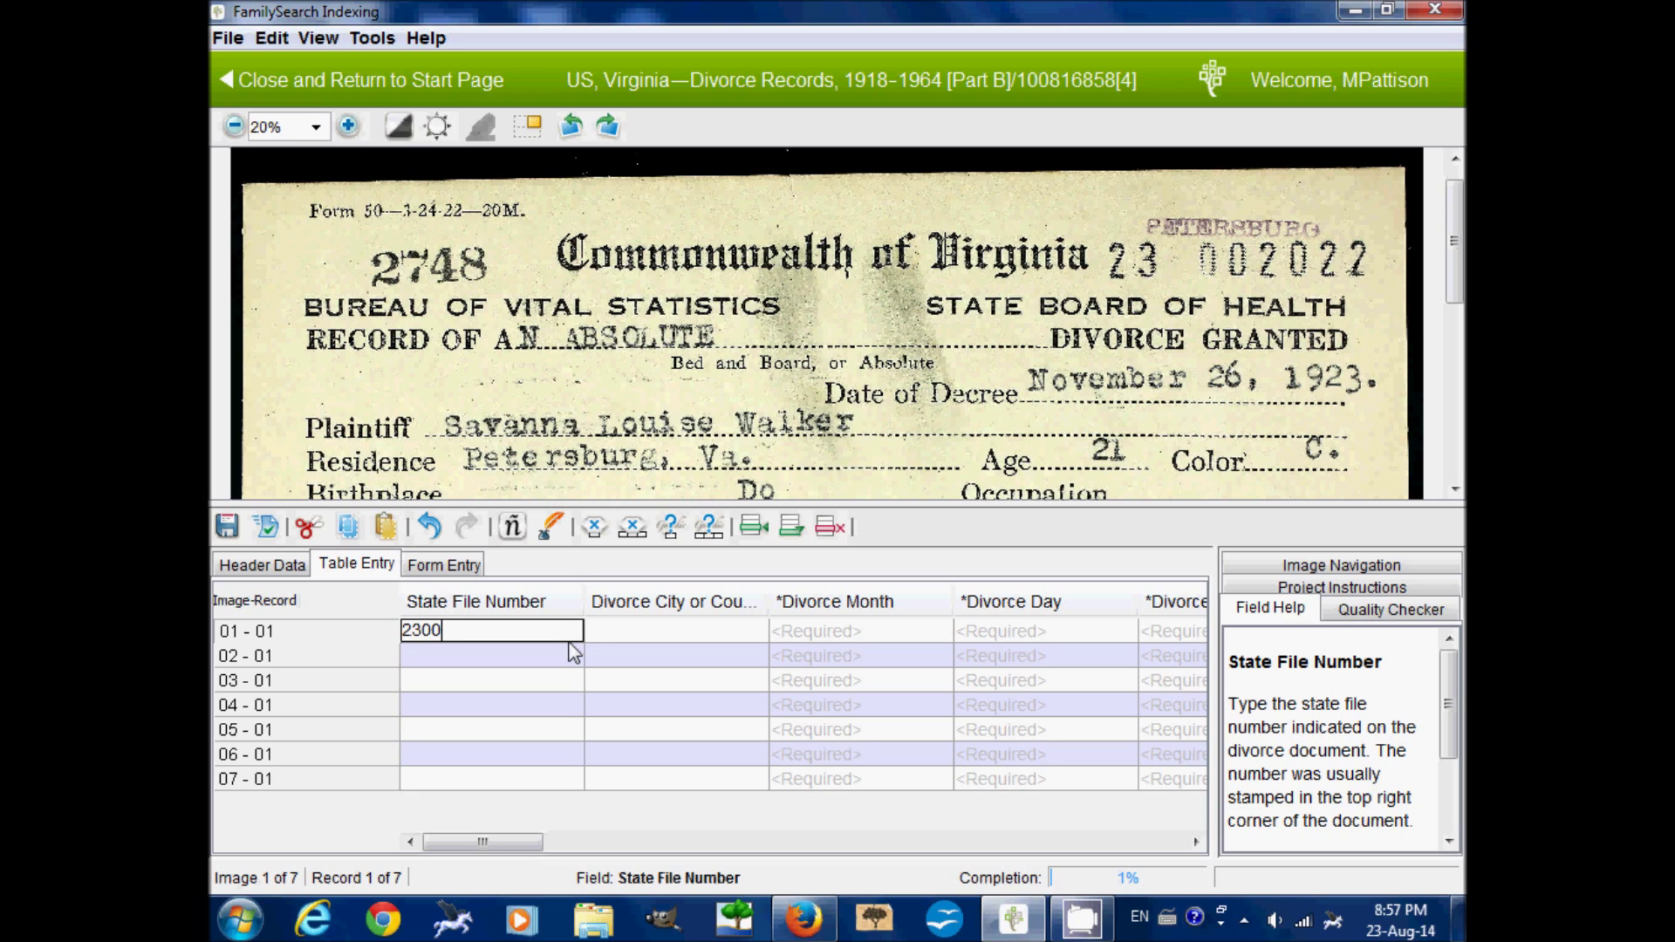
key("Tab")
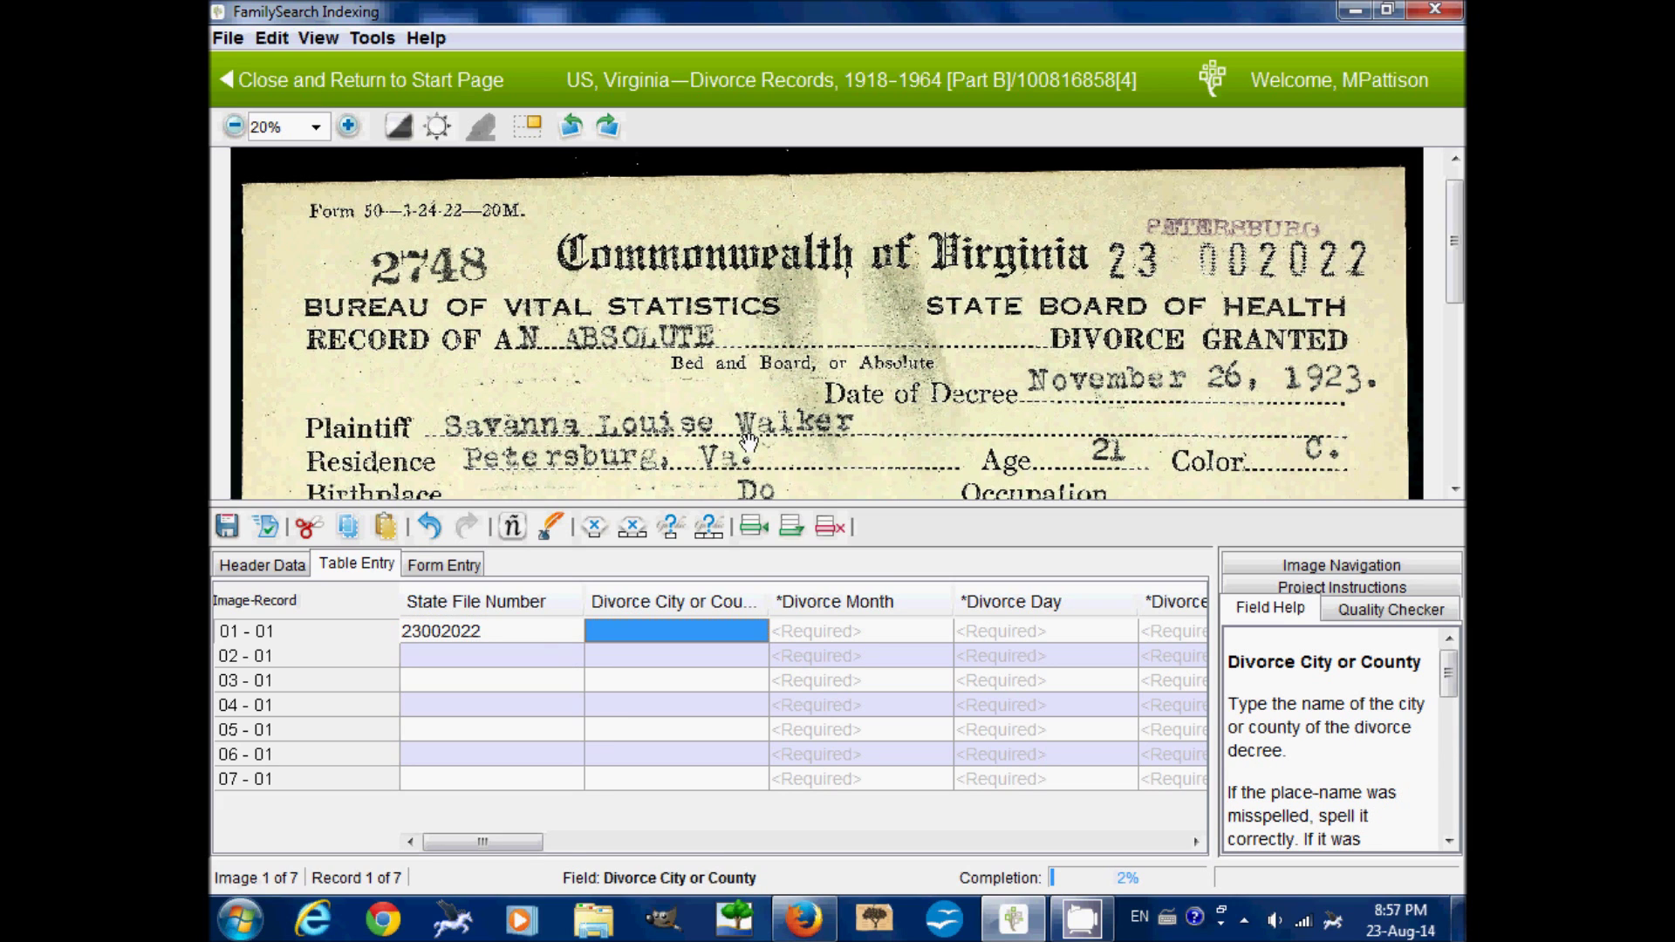
- Enter Petersburg as the divorce city or county for the first record
scroll(749, 439, "down", 1)
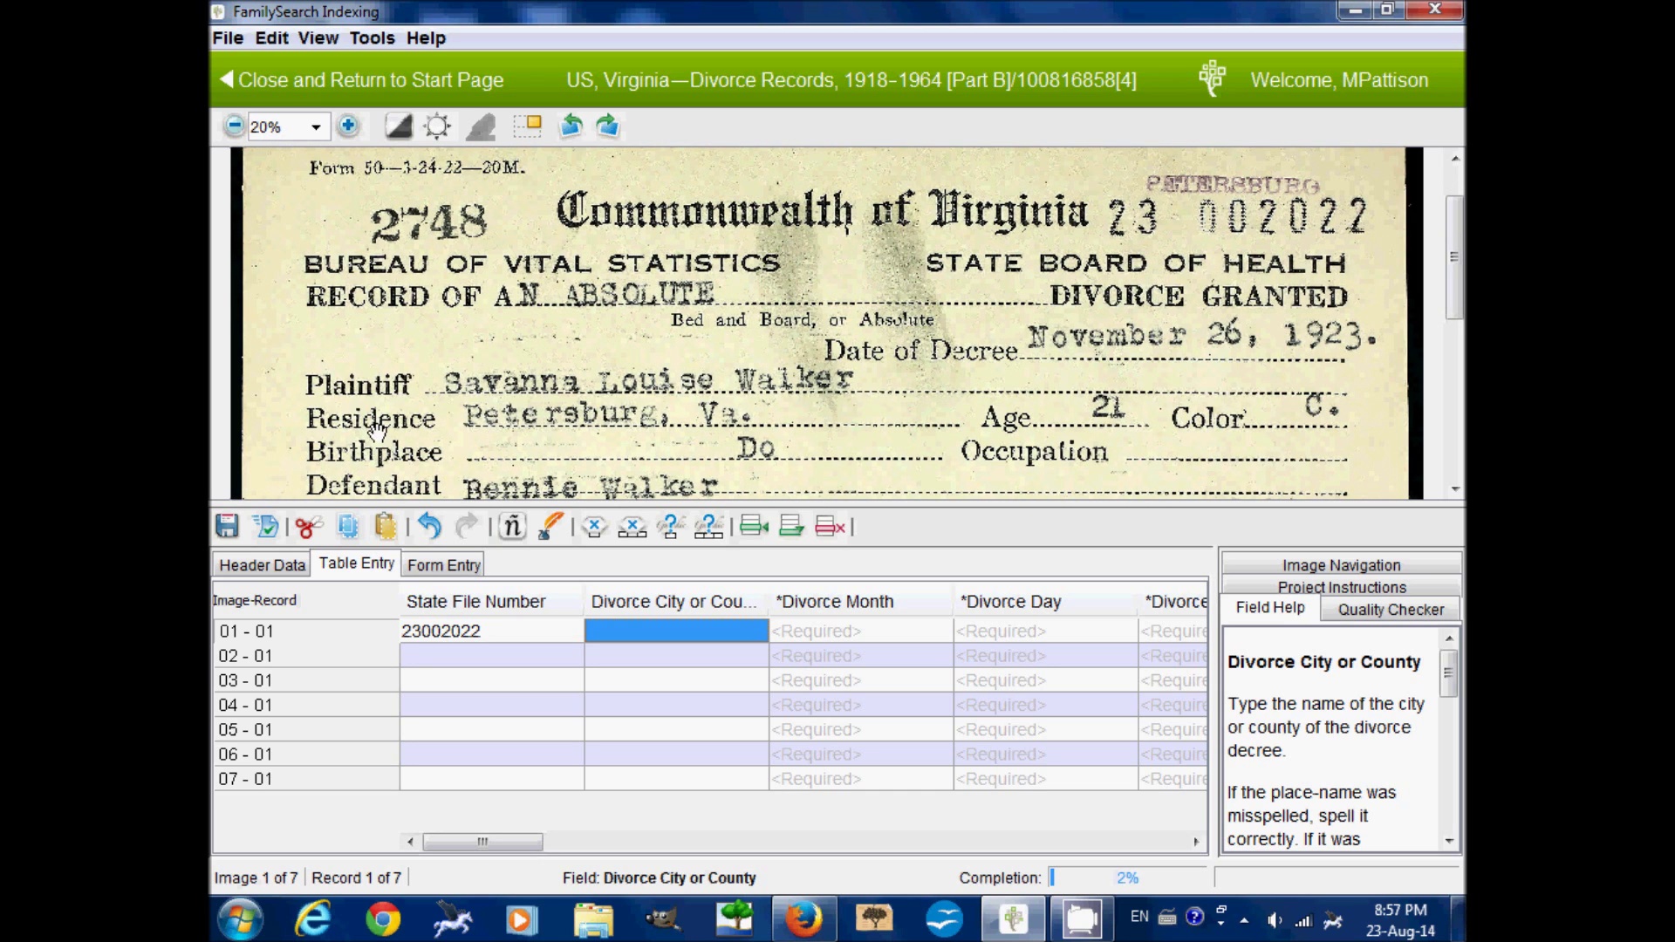
scroll(907, 332, "up", 1)
scroll(907, 331, "up", 1)
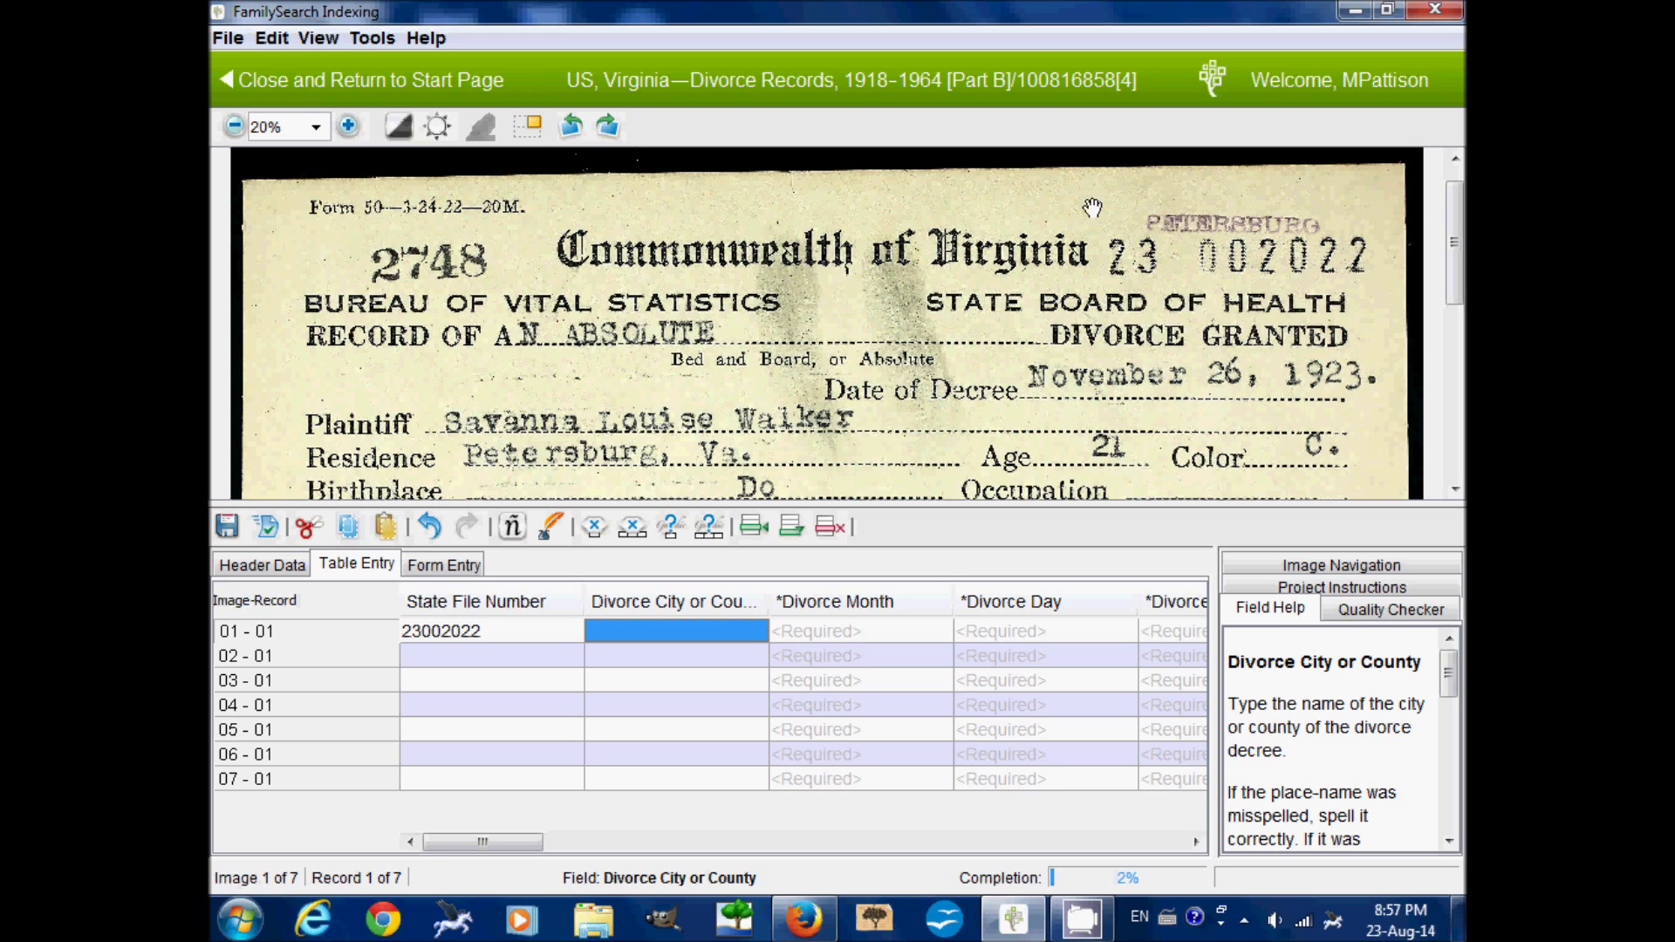
type("Petersburg")
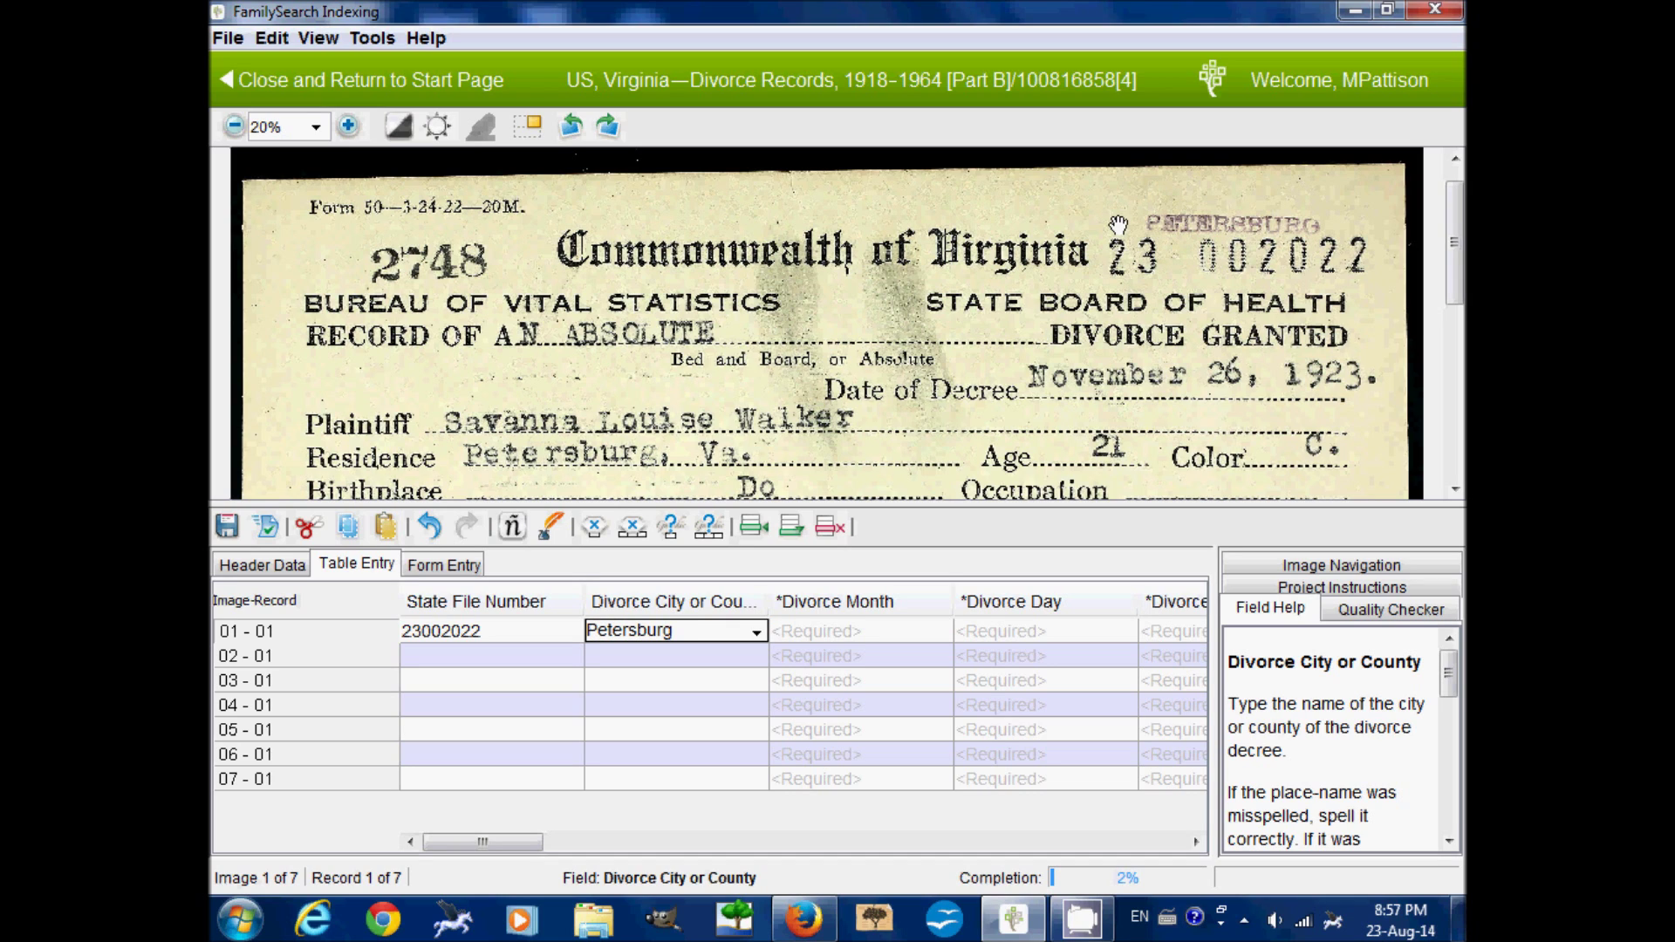
key("Tab")
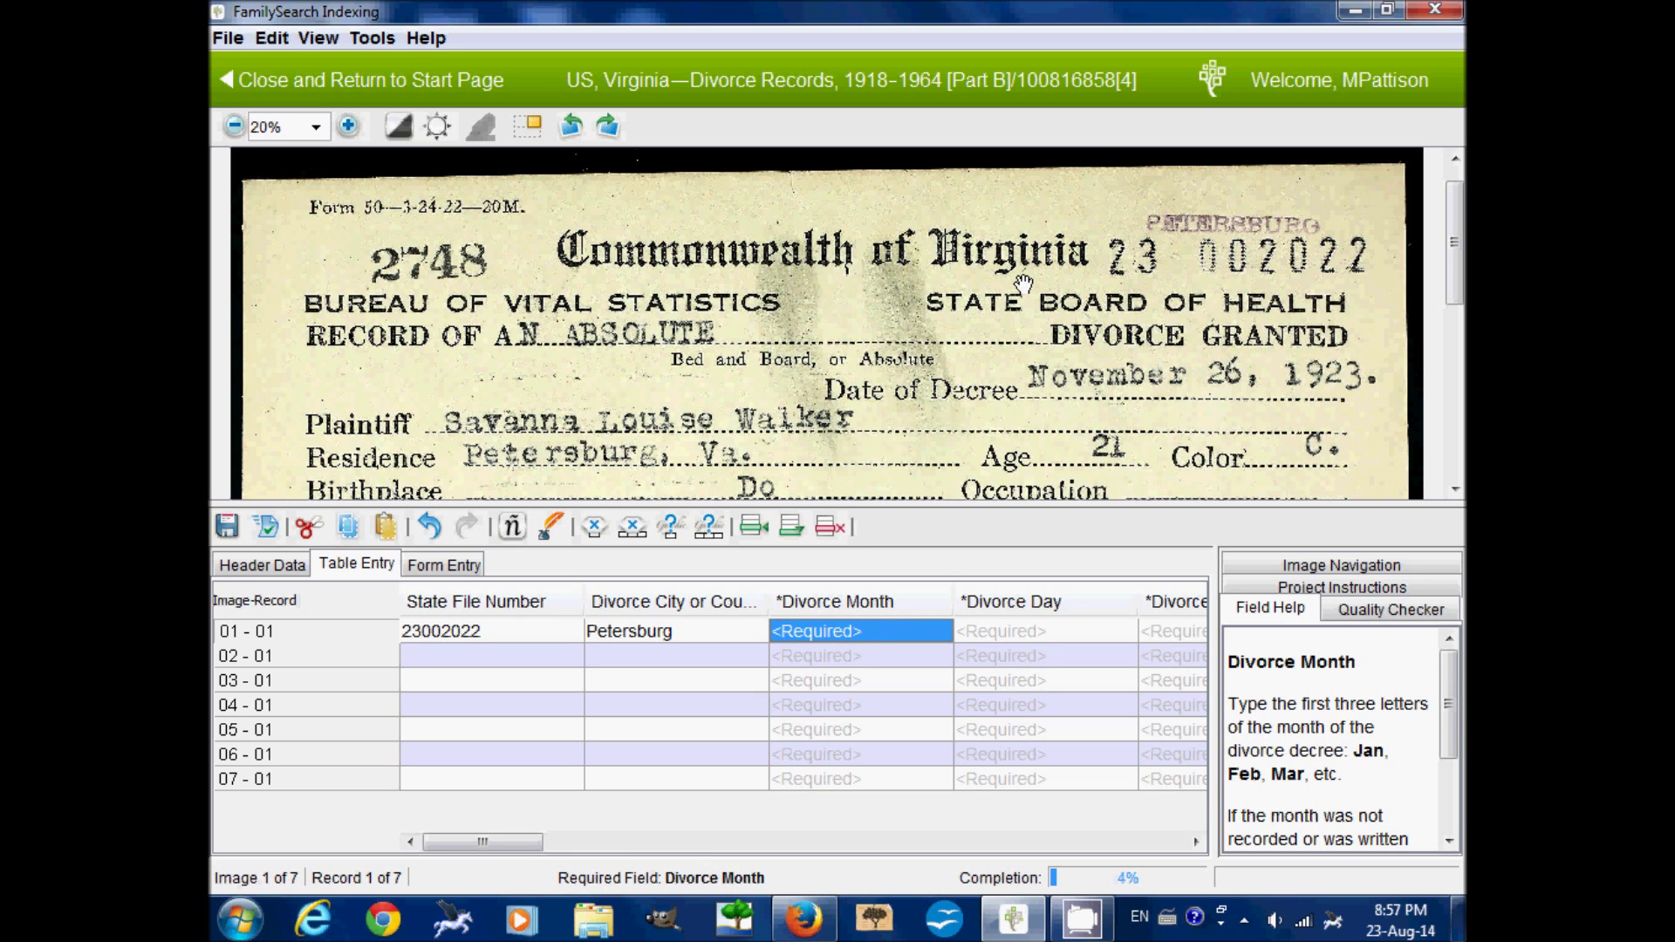
- Enter the first record's divorce date with month Nov, day 26 and year 1923
mouse_move(1021, 314)
left_mouse_down()
mouse_move(1012, 277)
mouse_move(998, 310)
left_mouse_up()
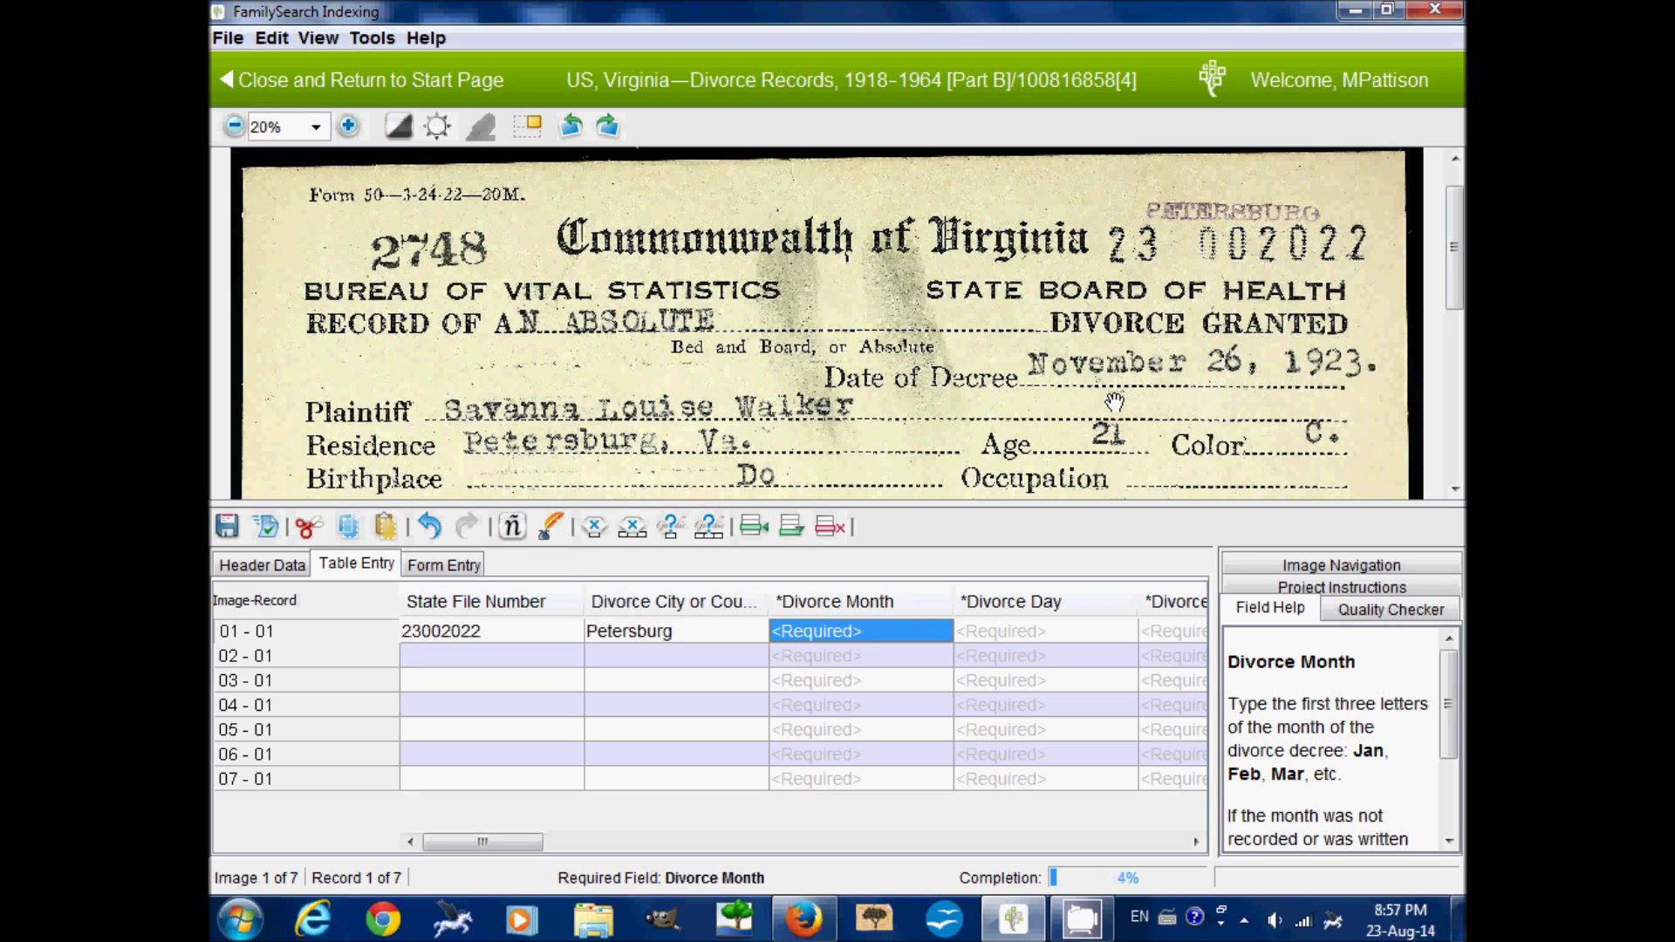
type("Nov")
key("Tab")
type("26")
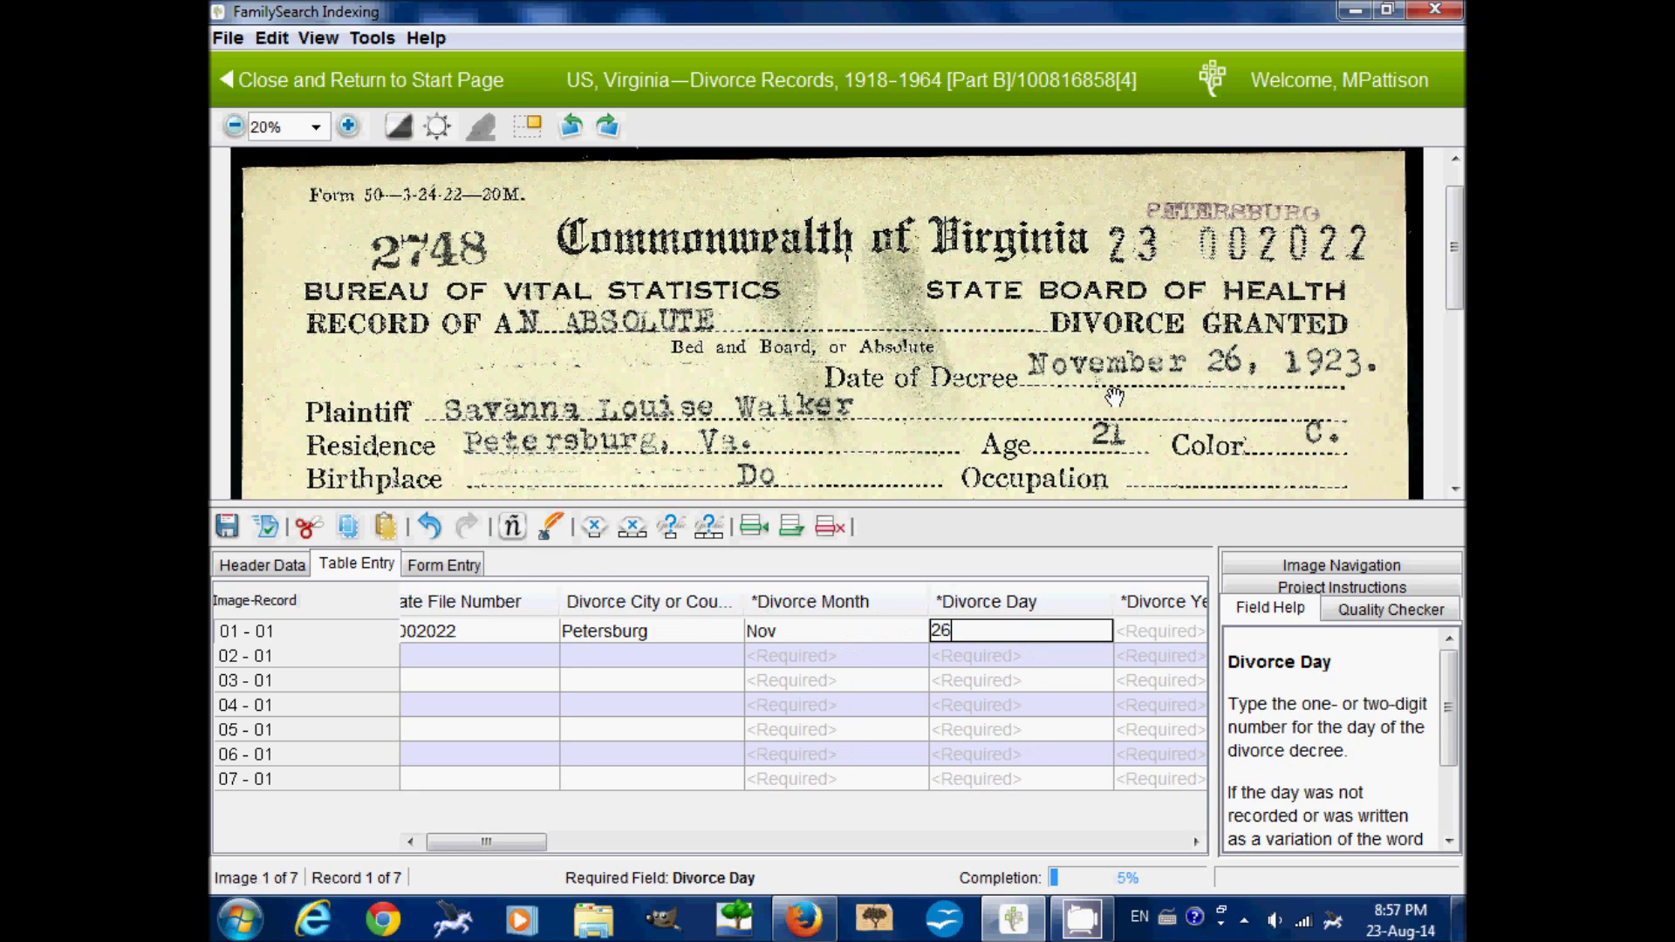
key("Tab")
type("1923")
key("Tab")
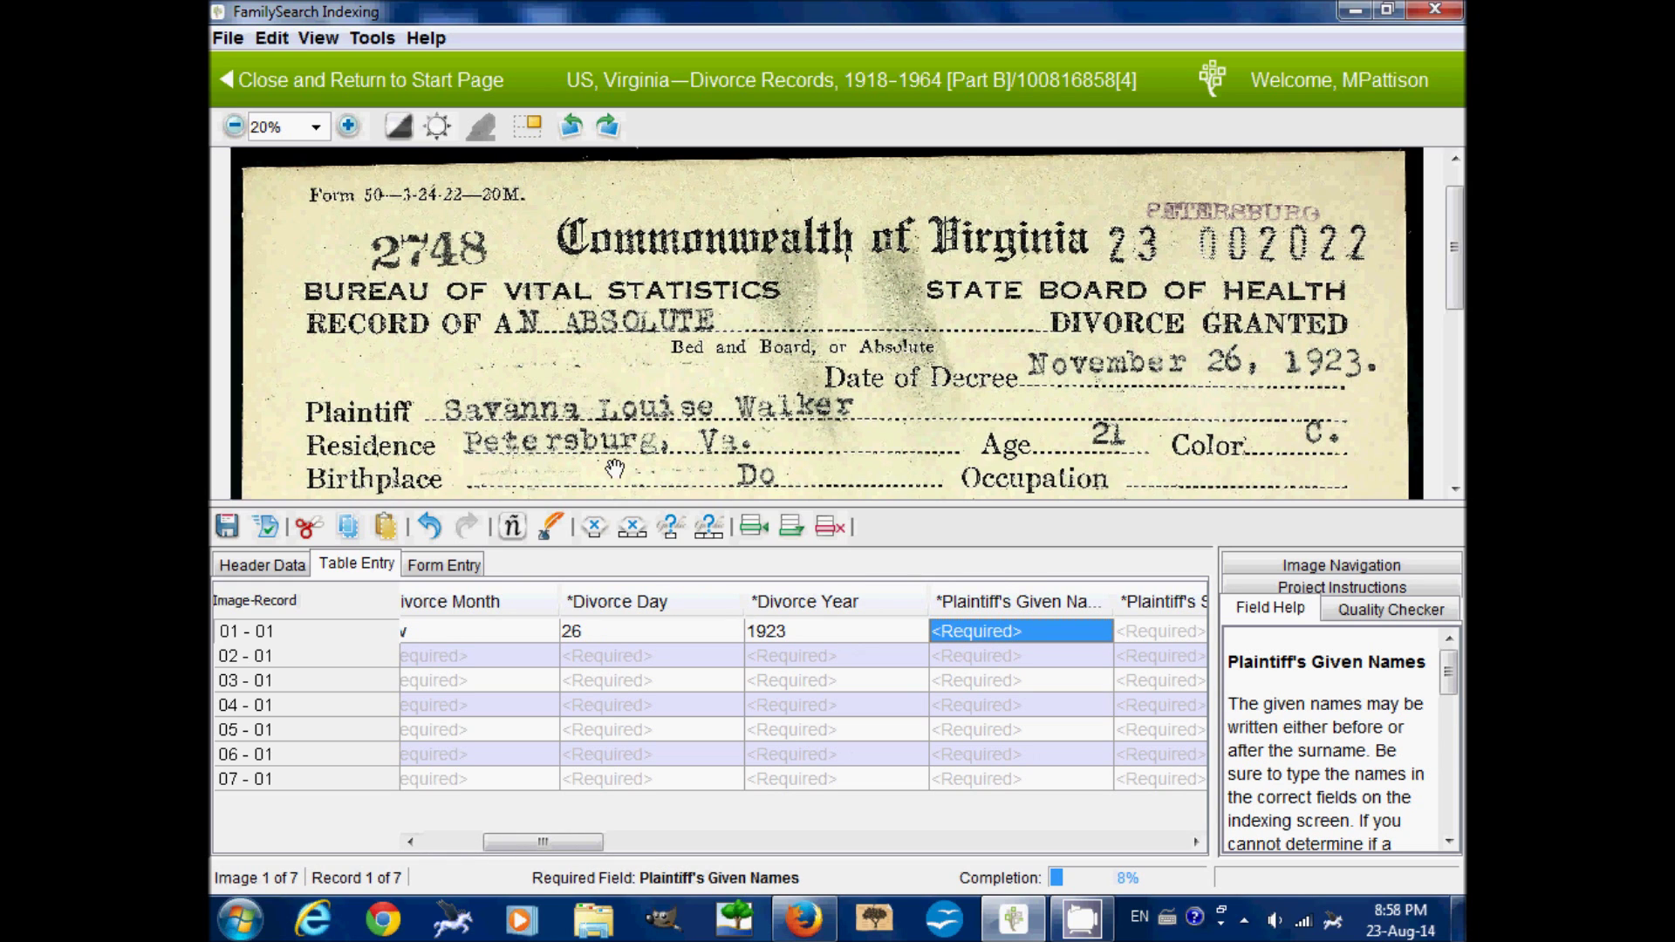
- Enter the plaintiff's given names and surname from the certificate, leaving the titles or terms field blank
type("Savanna")
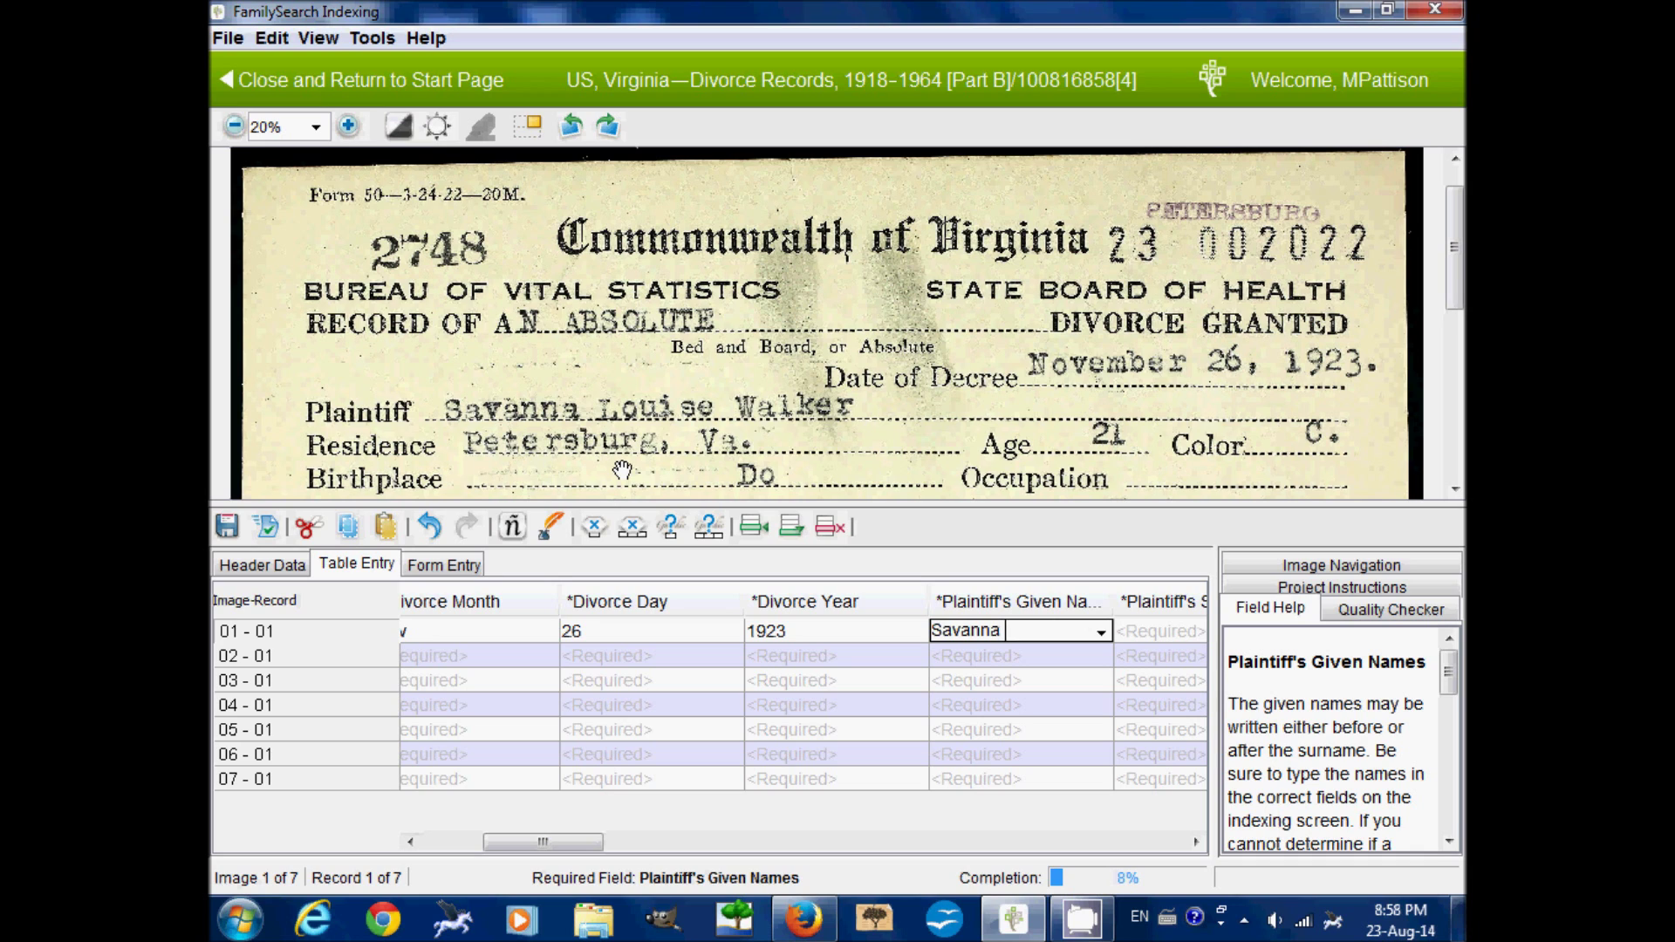
type(" Louise")
key("Tab")
type("Wa")
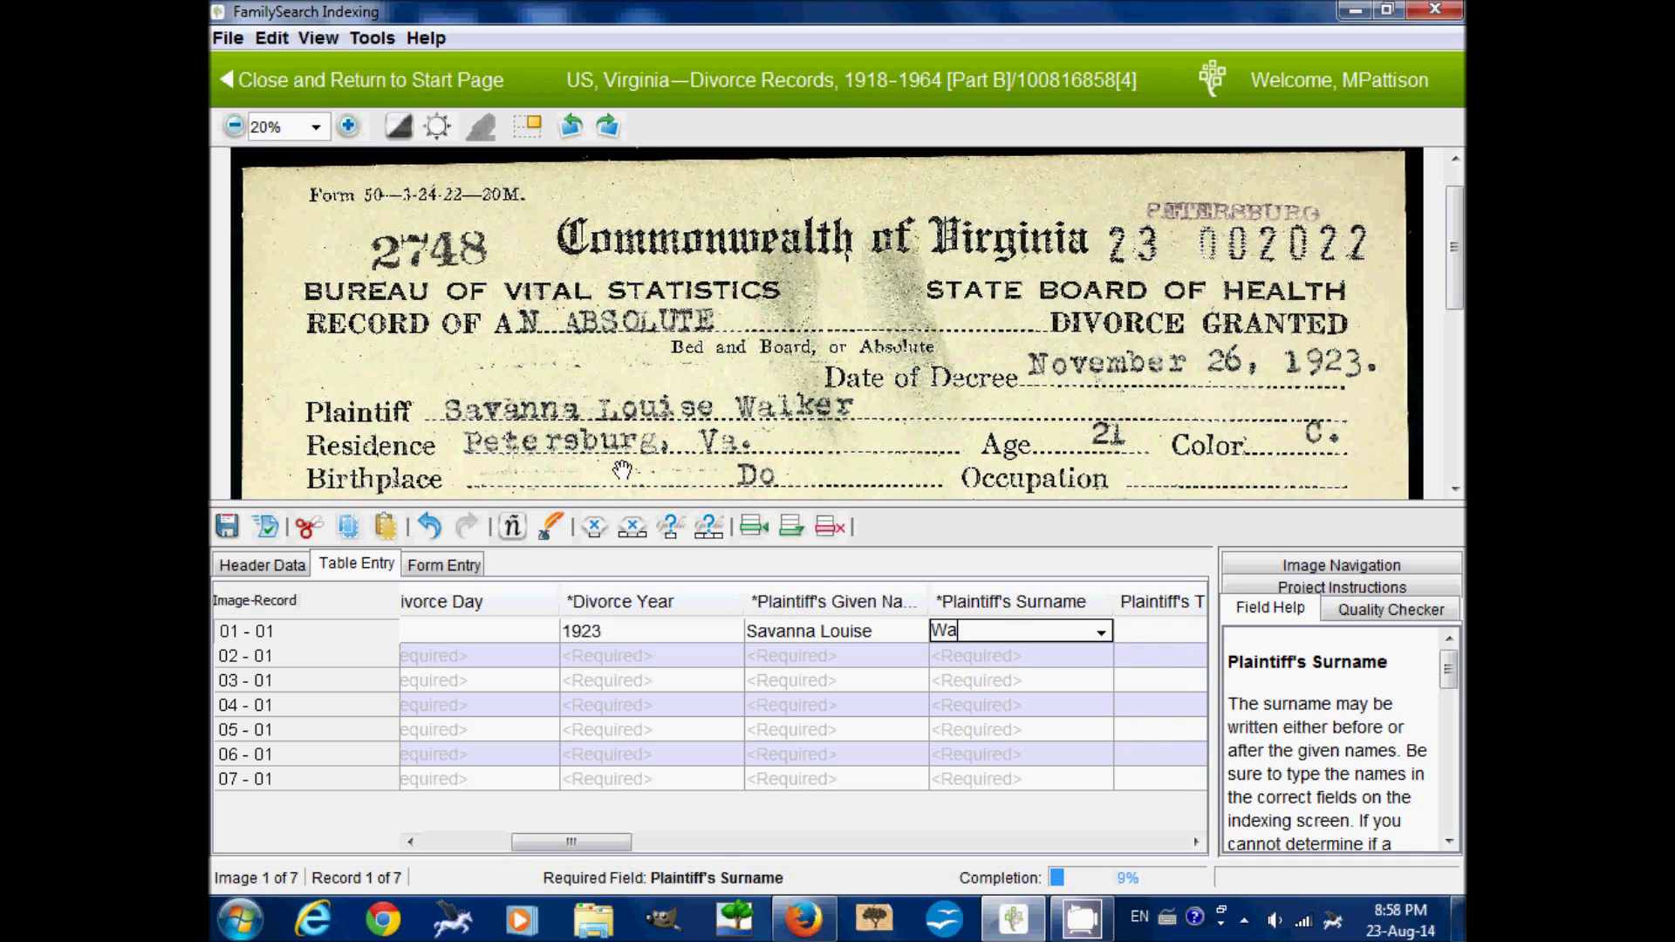
key("Tab")
key("Tab")
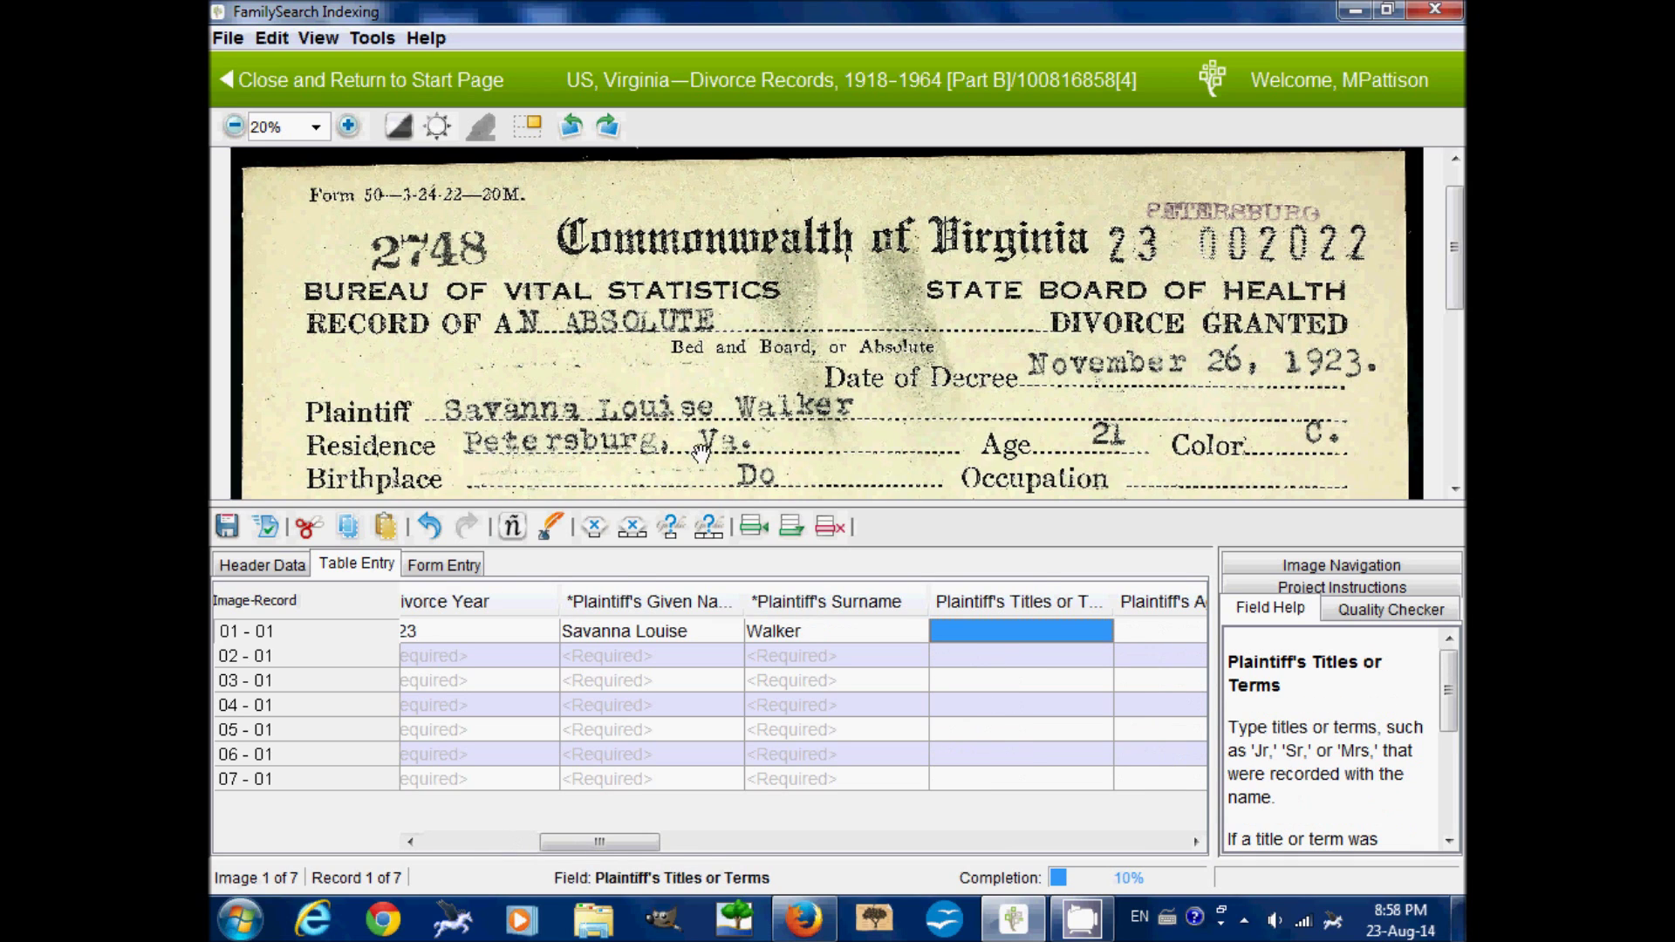
- Enter the plaintiff's age as 21 and the abbreviated race or color in full as Colored
type("21")
key("Tab")
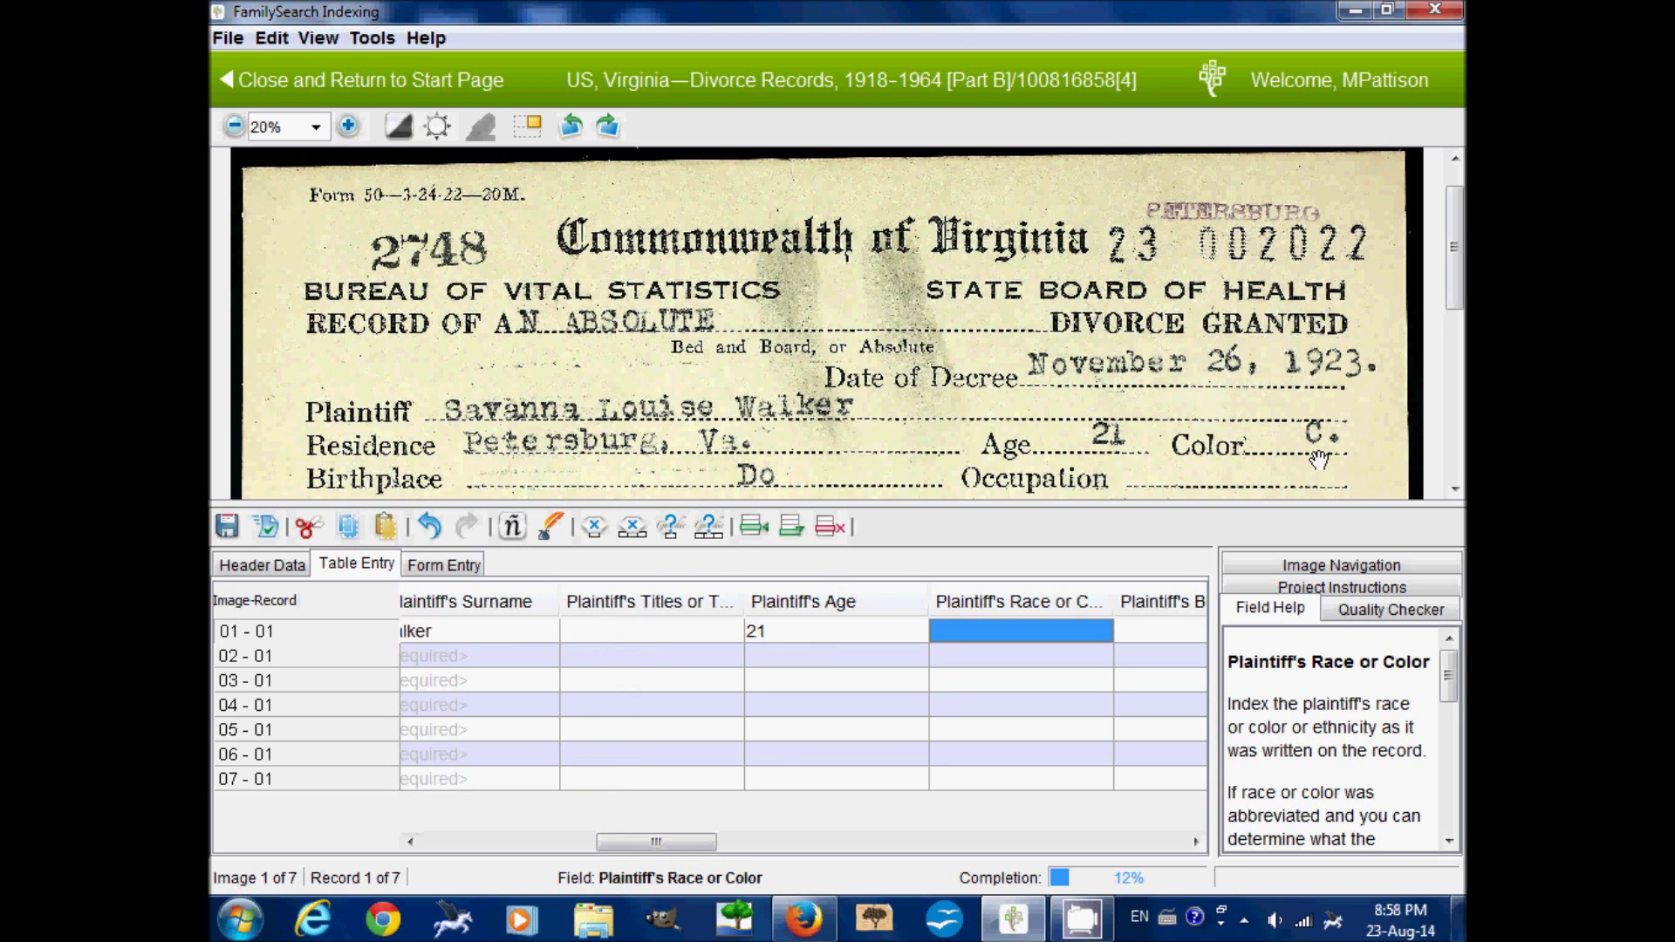
type("C")
left_click_drag(1448, 684, 1448, 720)
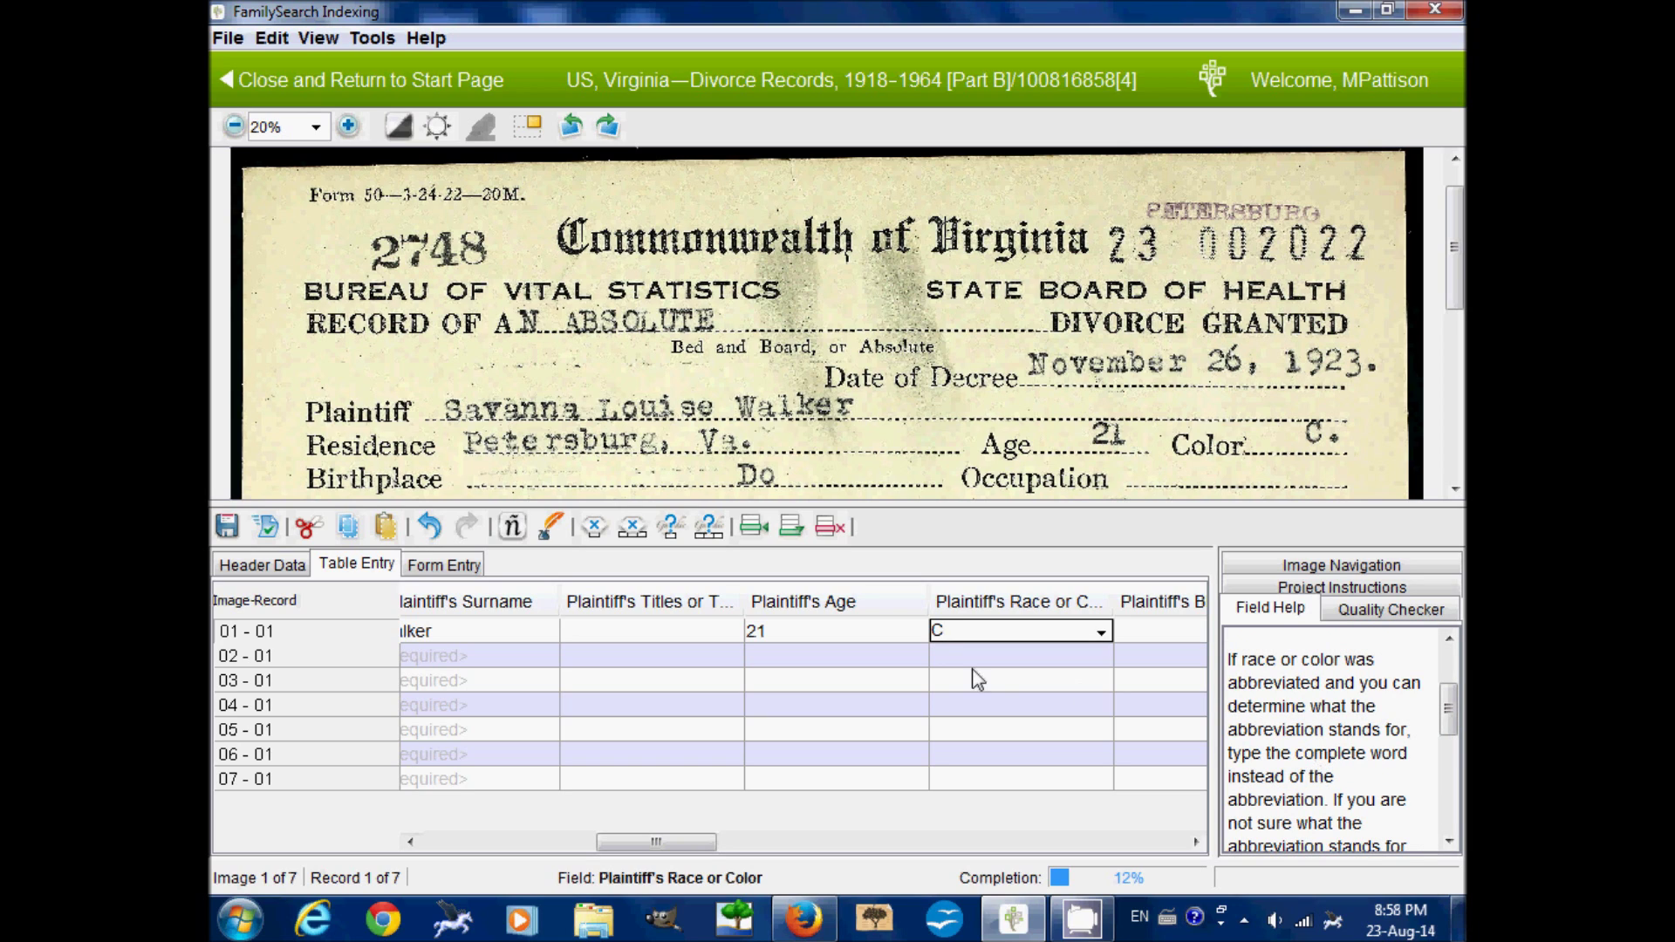
type("olored")
key("Tab")
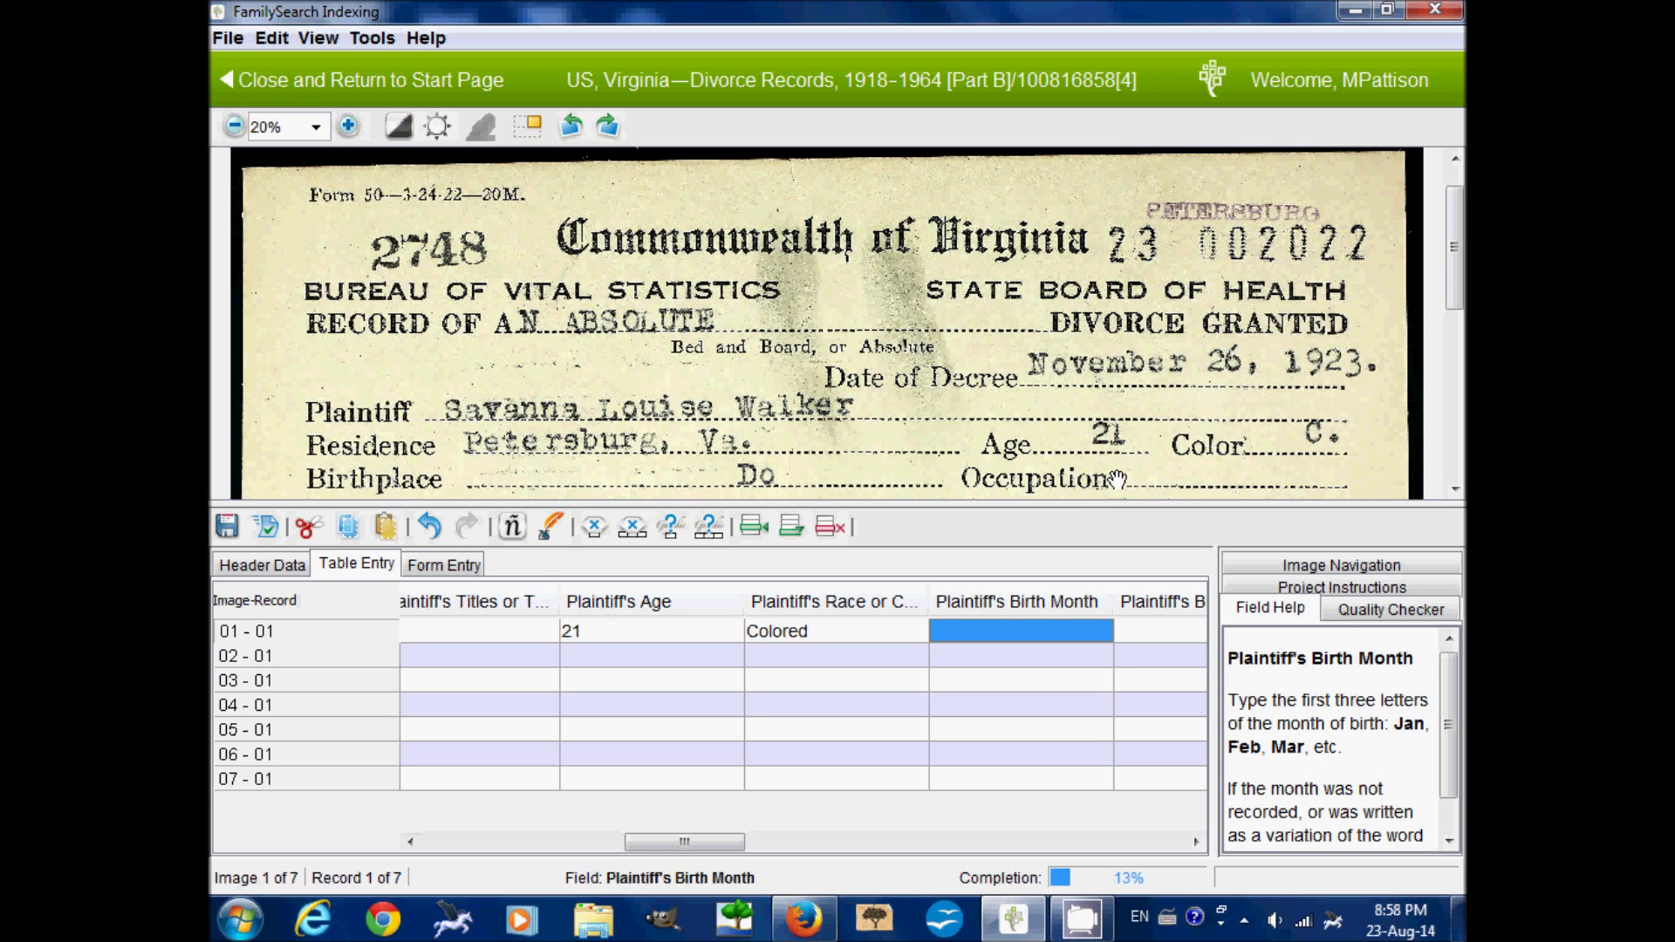
- Leave the plaintiff's birth month, day and year blank in the first record
scroll(1119, 477, "down", 5)
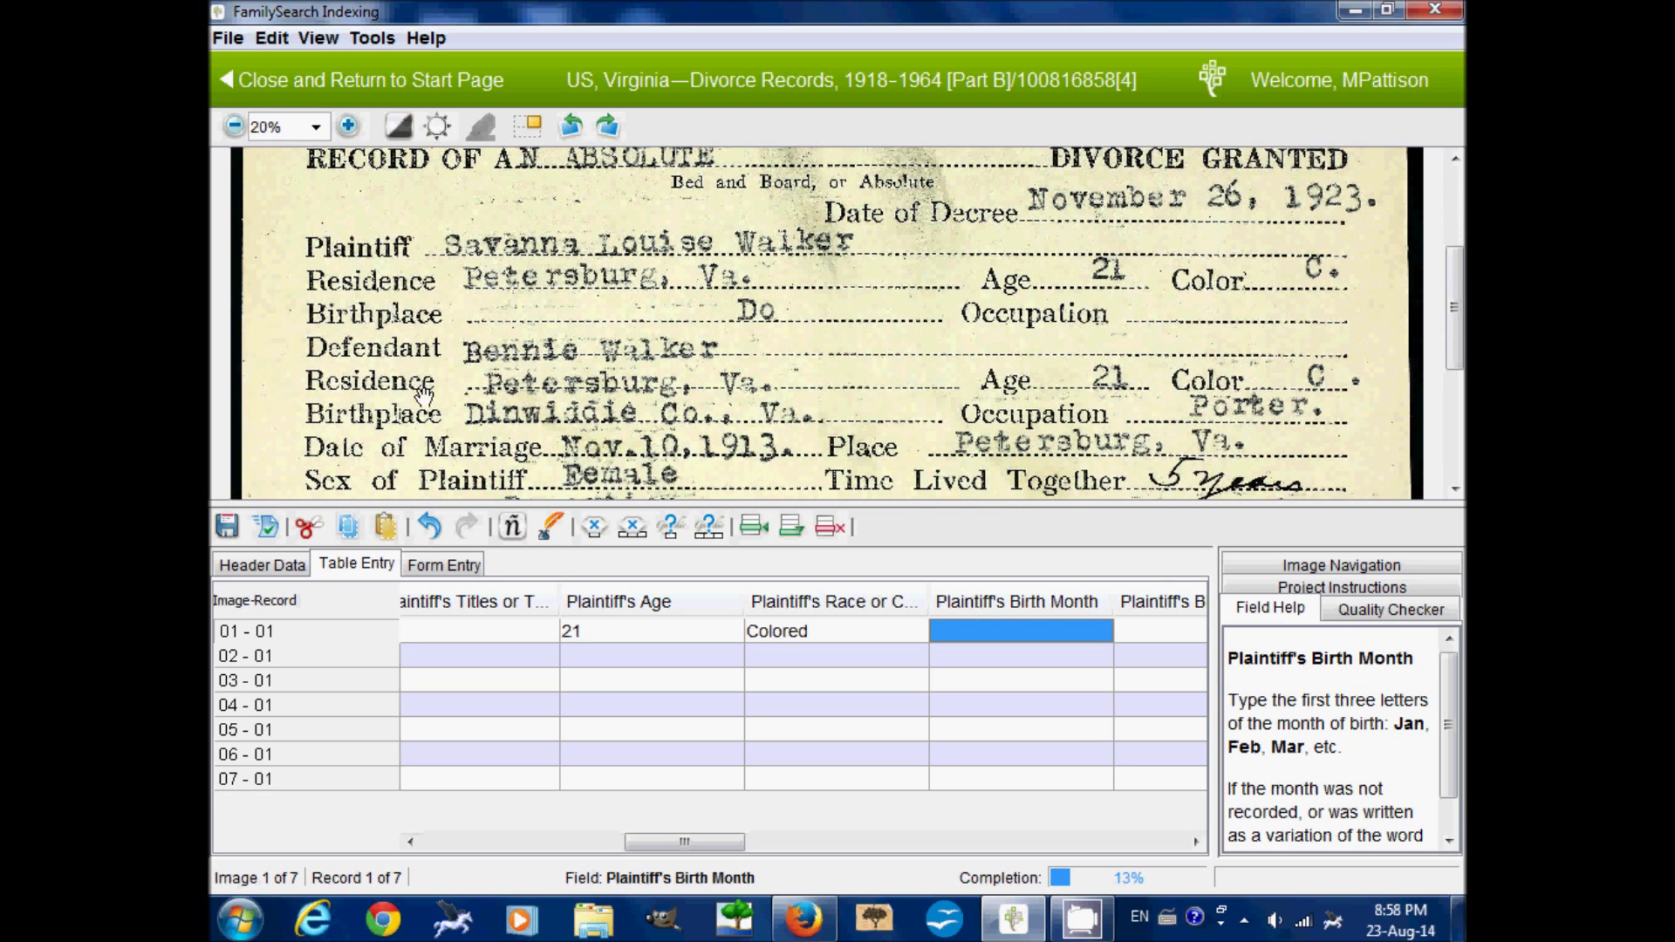
left_click_drag(723, 291, 717, 362)
key("Tab")
key("Tab")
key("Tab")
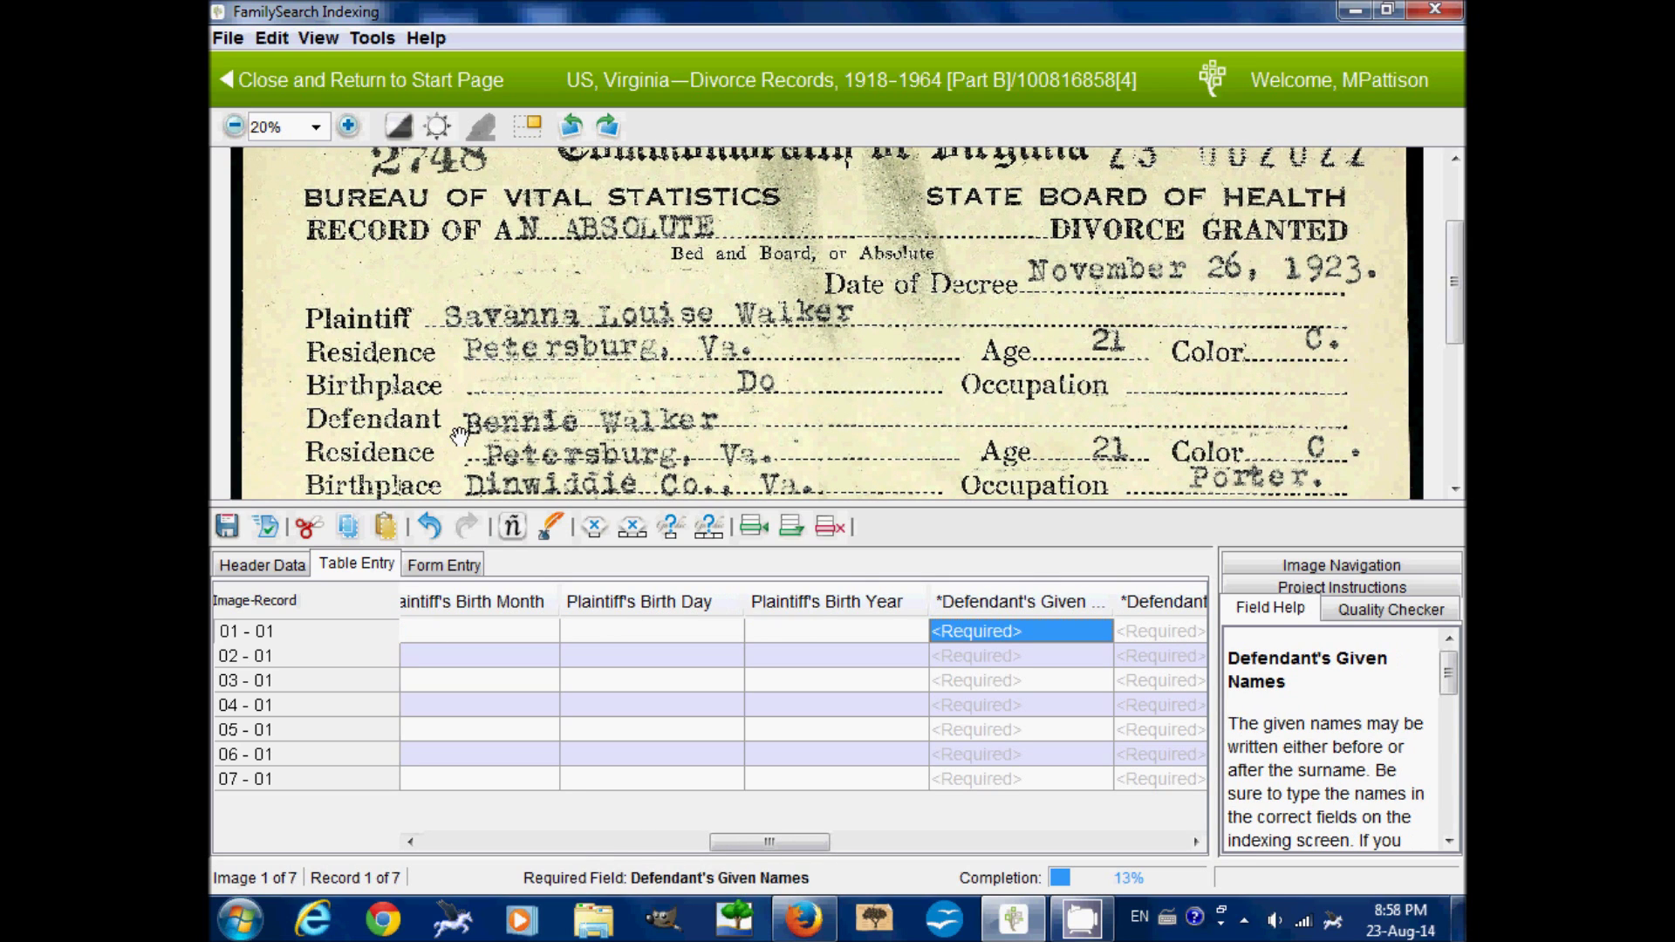
- Enter the defendant's given name and surname from the certificate, leaving the titles or terms field blank
type("Benn")
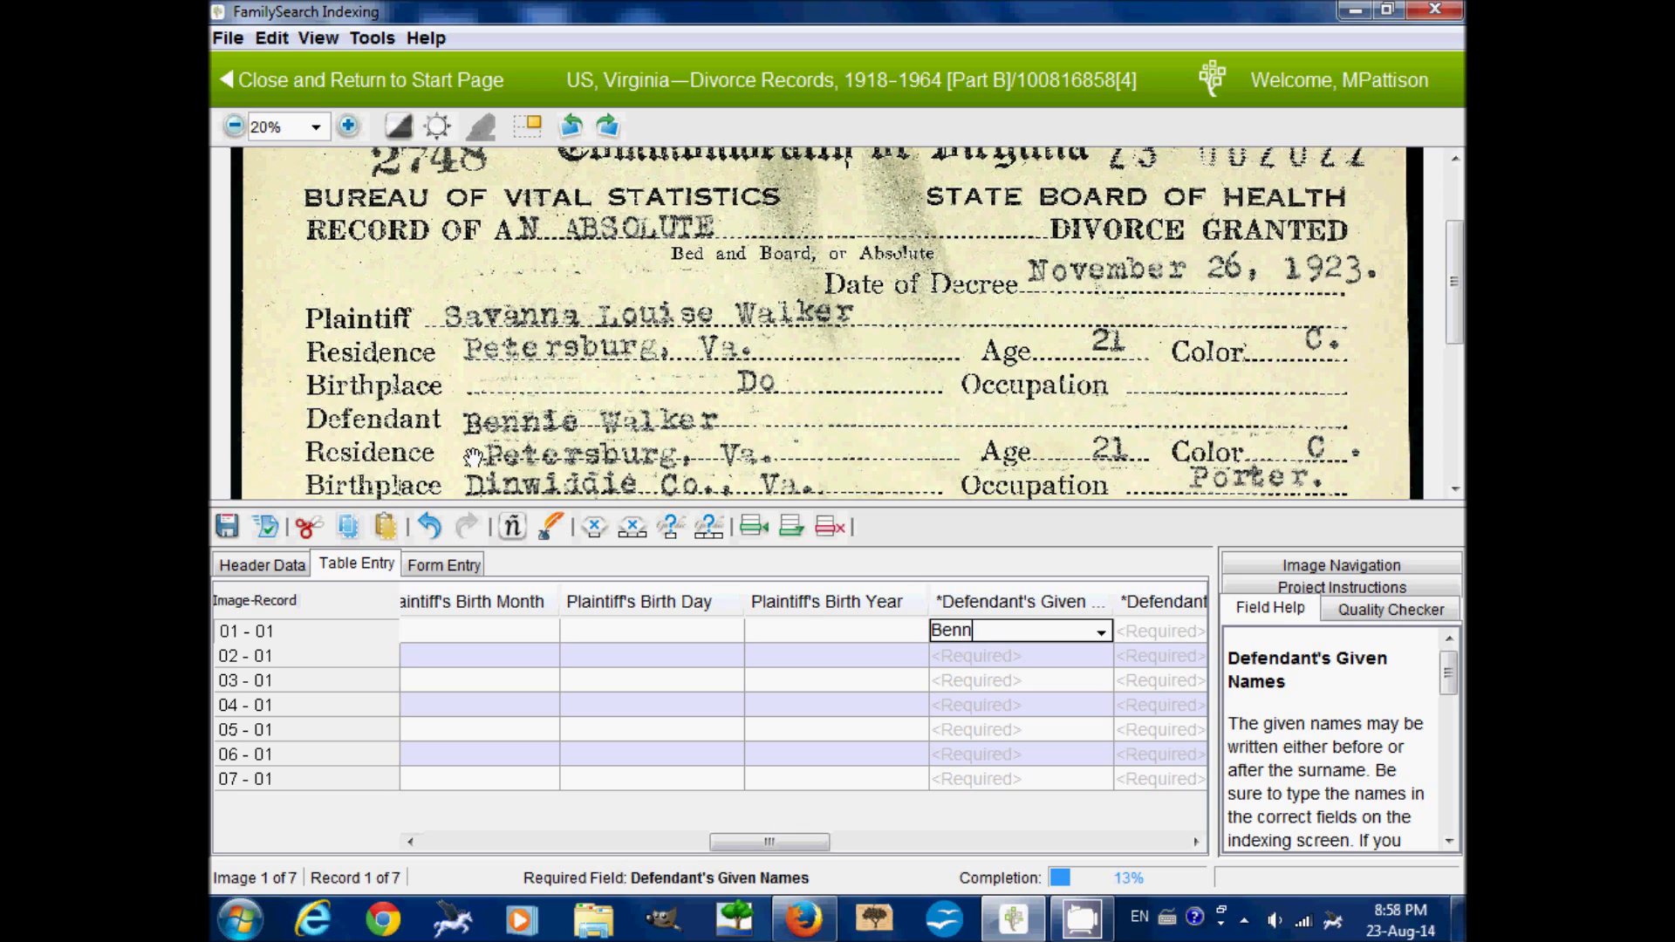
type("ie")
key("Tab")
type("Walker")
key("Tab")
key("Tab")
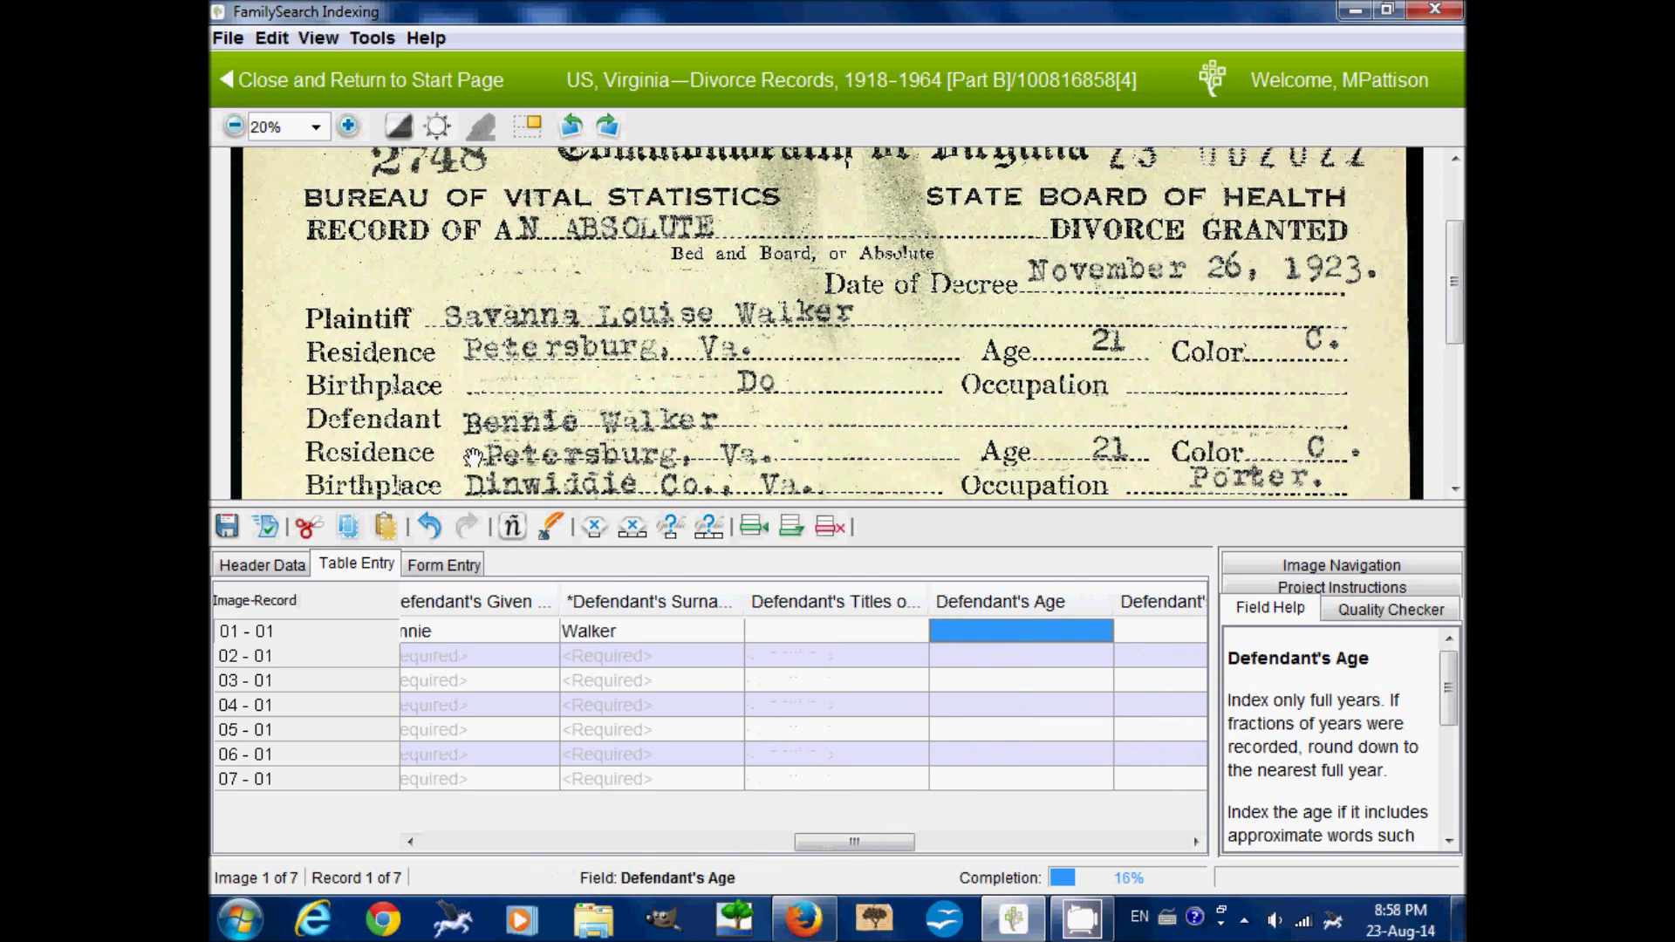
- Enter the defendant's age as 21 and race or color as Colored, leaving the defendant's birth date fields blank
type("21")
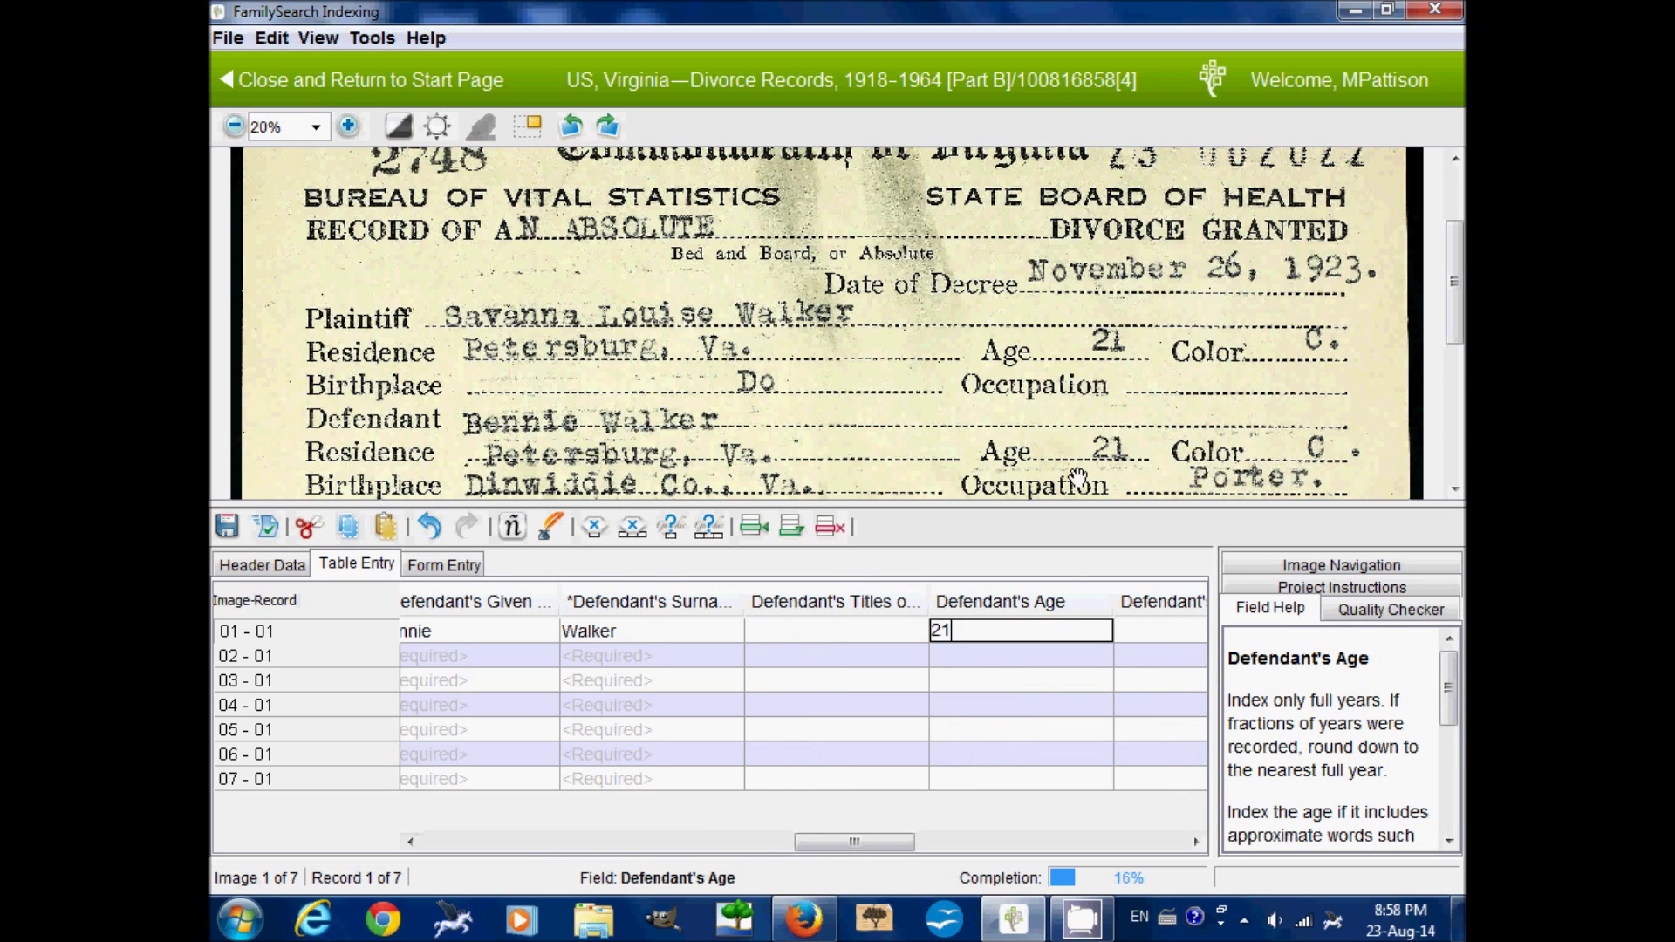
key("Tab")
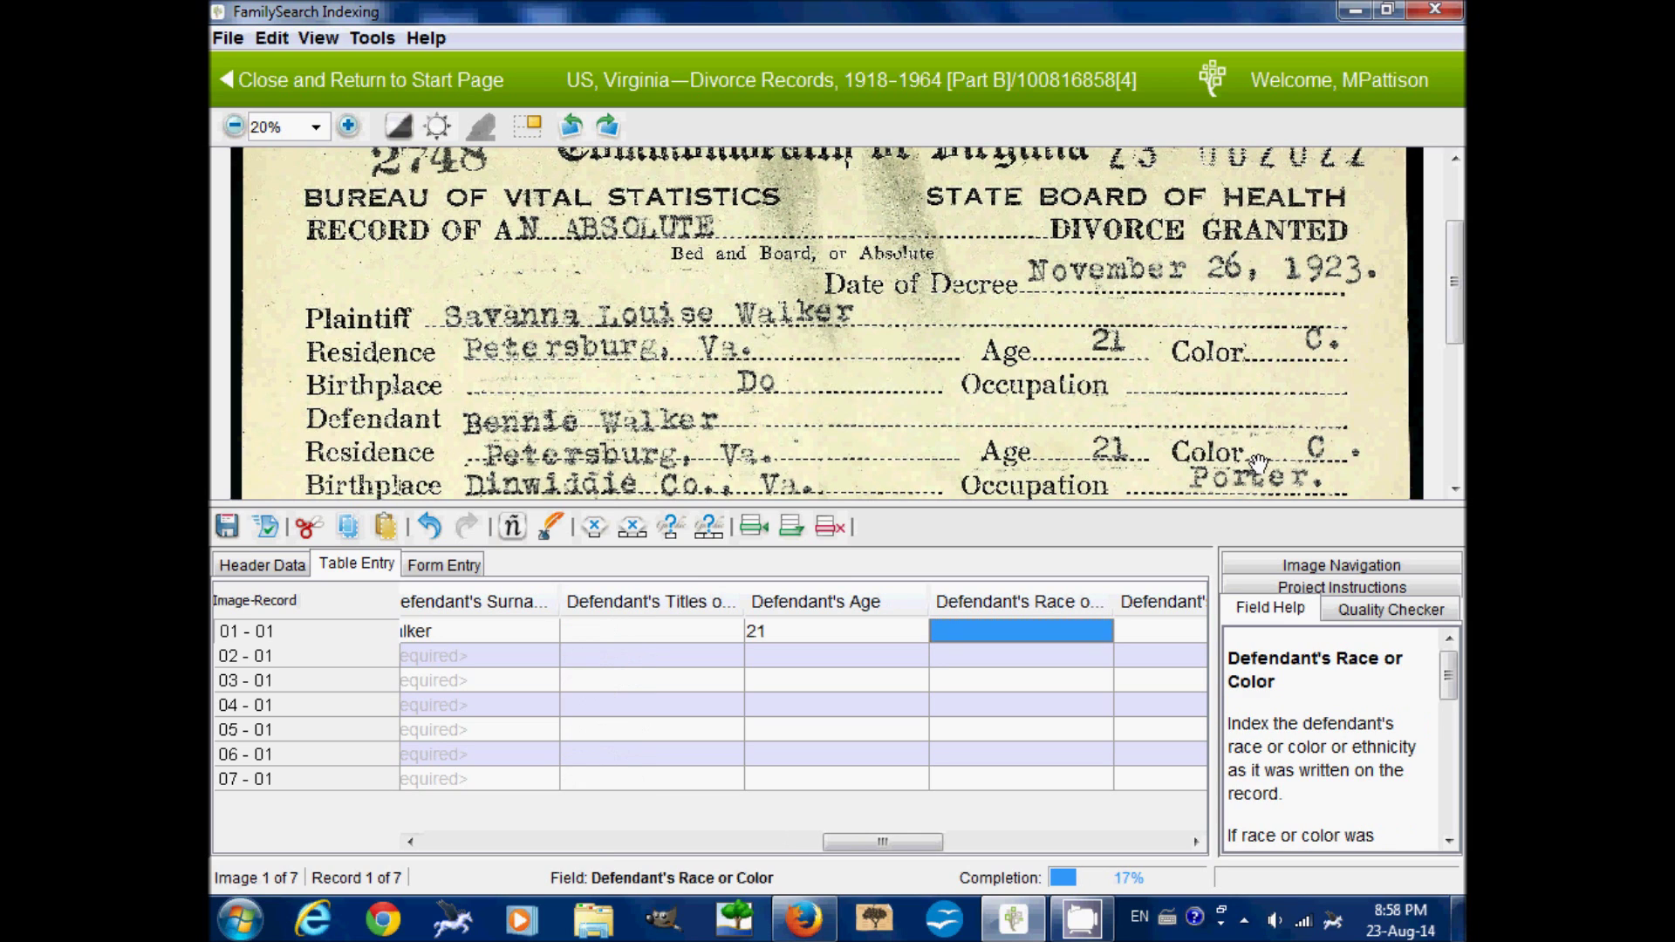
type("Colored")
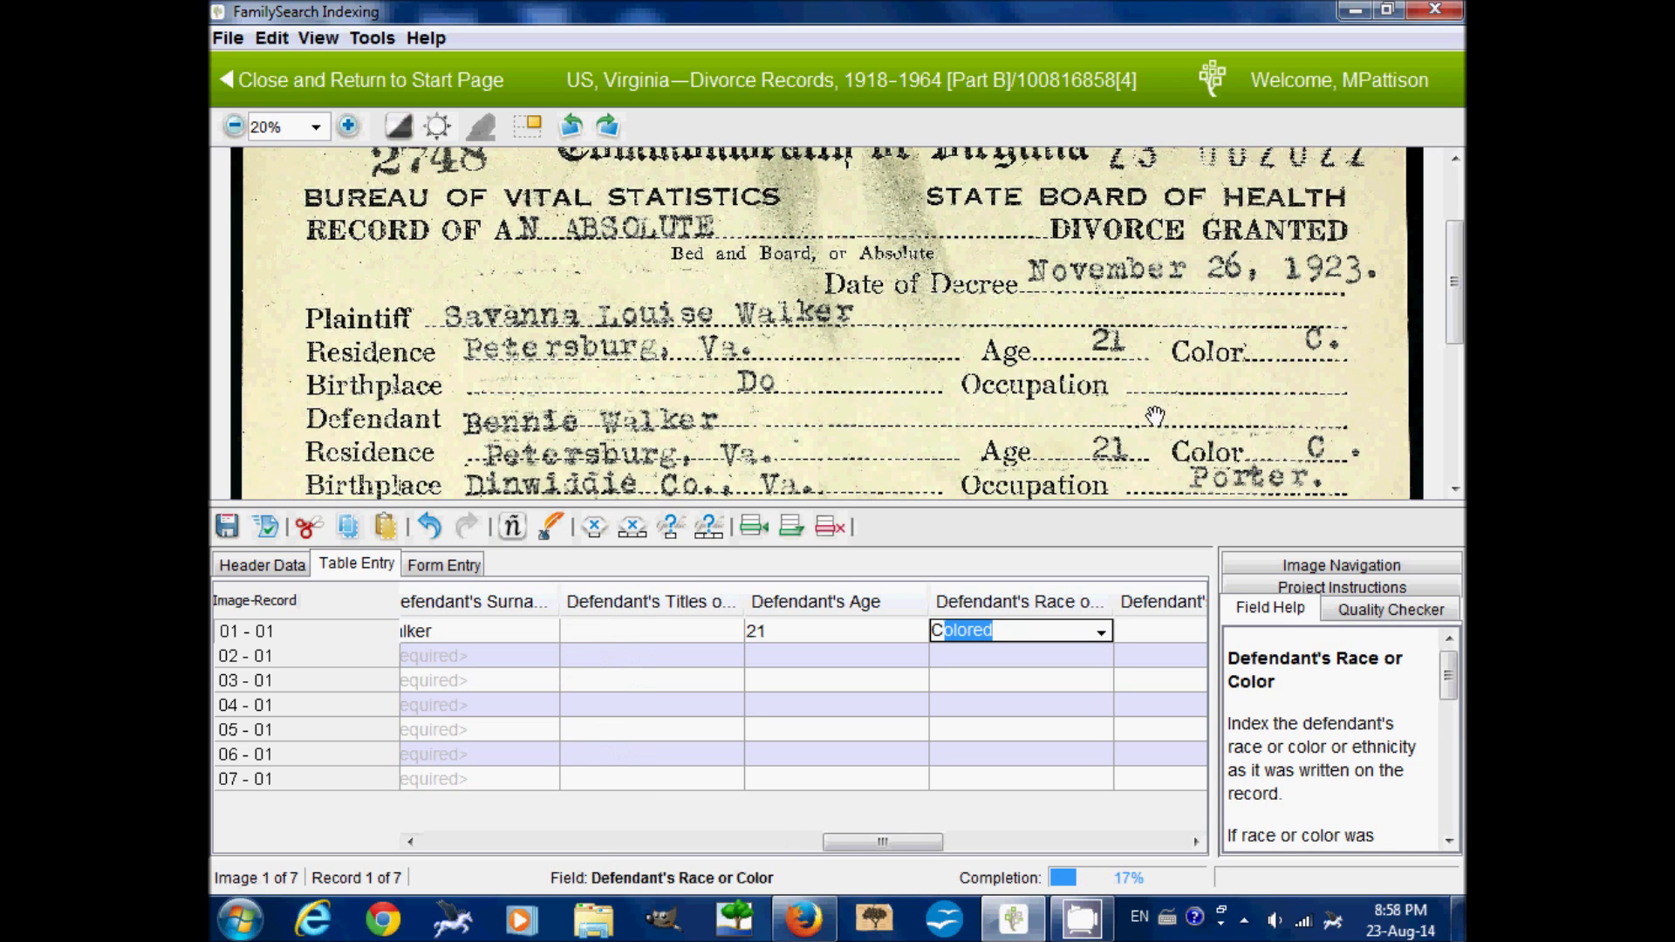
left_click_drag(1155, 416, 1162, 397)
key("Tab")
key("Tab")
key("Tab")
key("Tab")
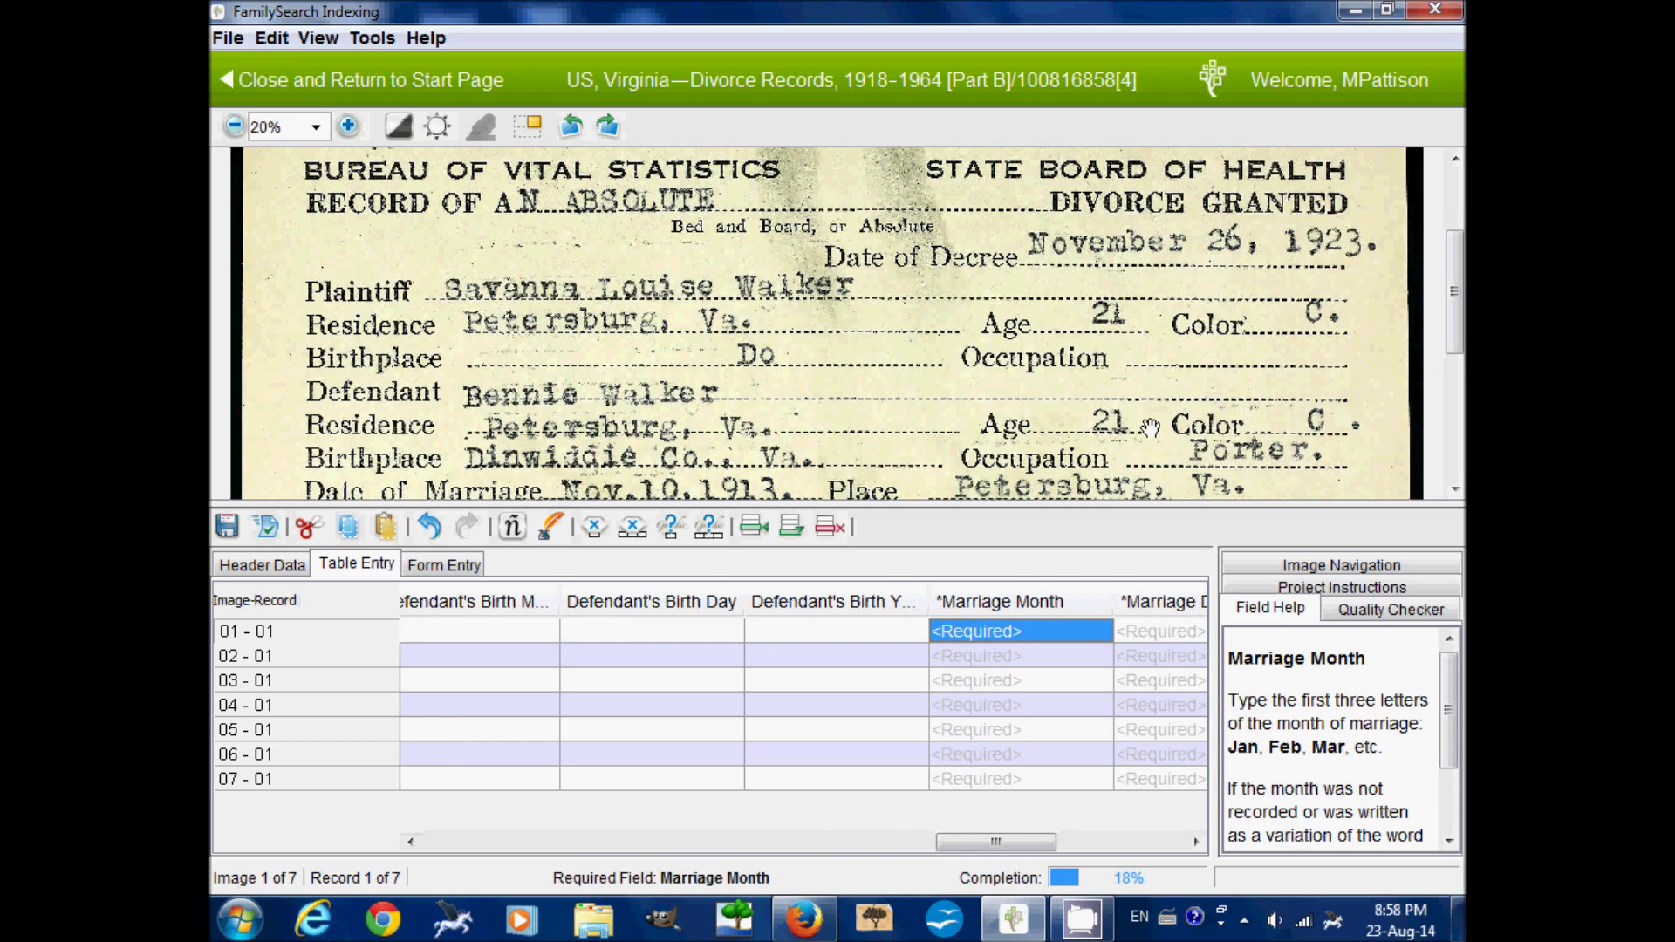
- Enter the first record's marriage date with month Nov, day 10 and year 1913
scroll(1147, 445, "down", 2)
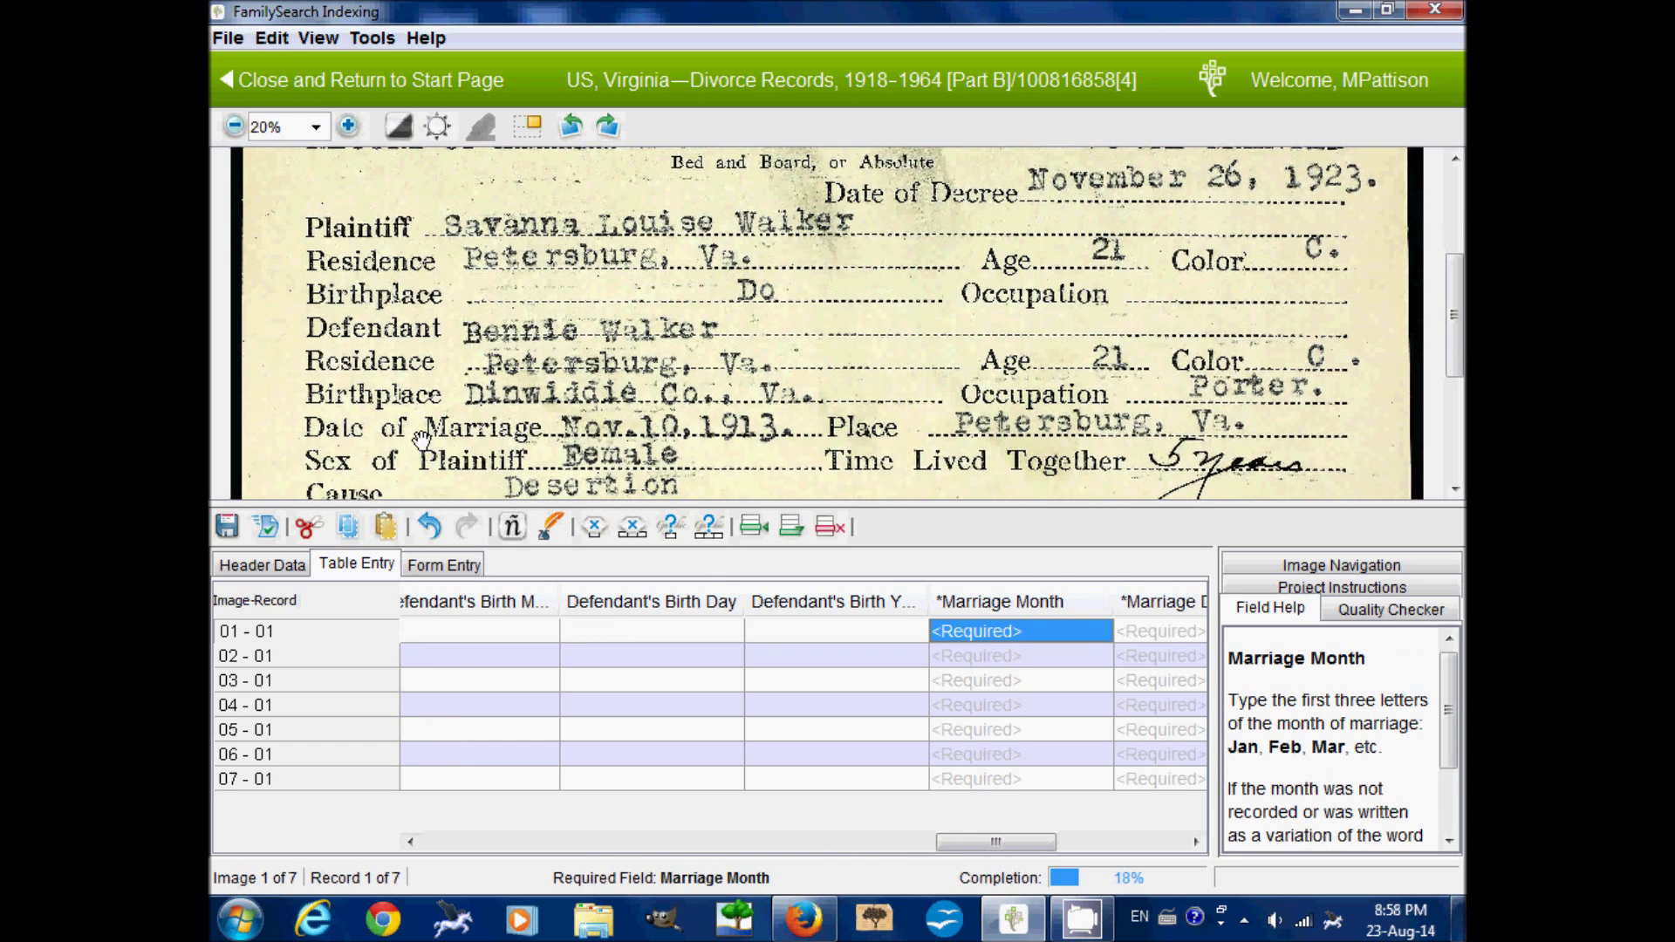
type("Nov")
key("Tab")
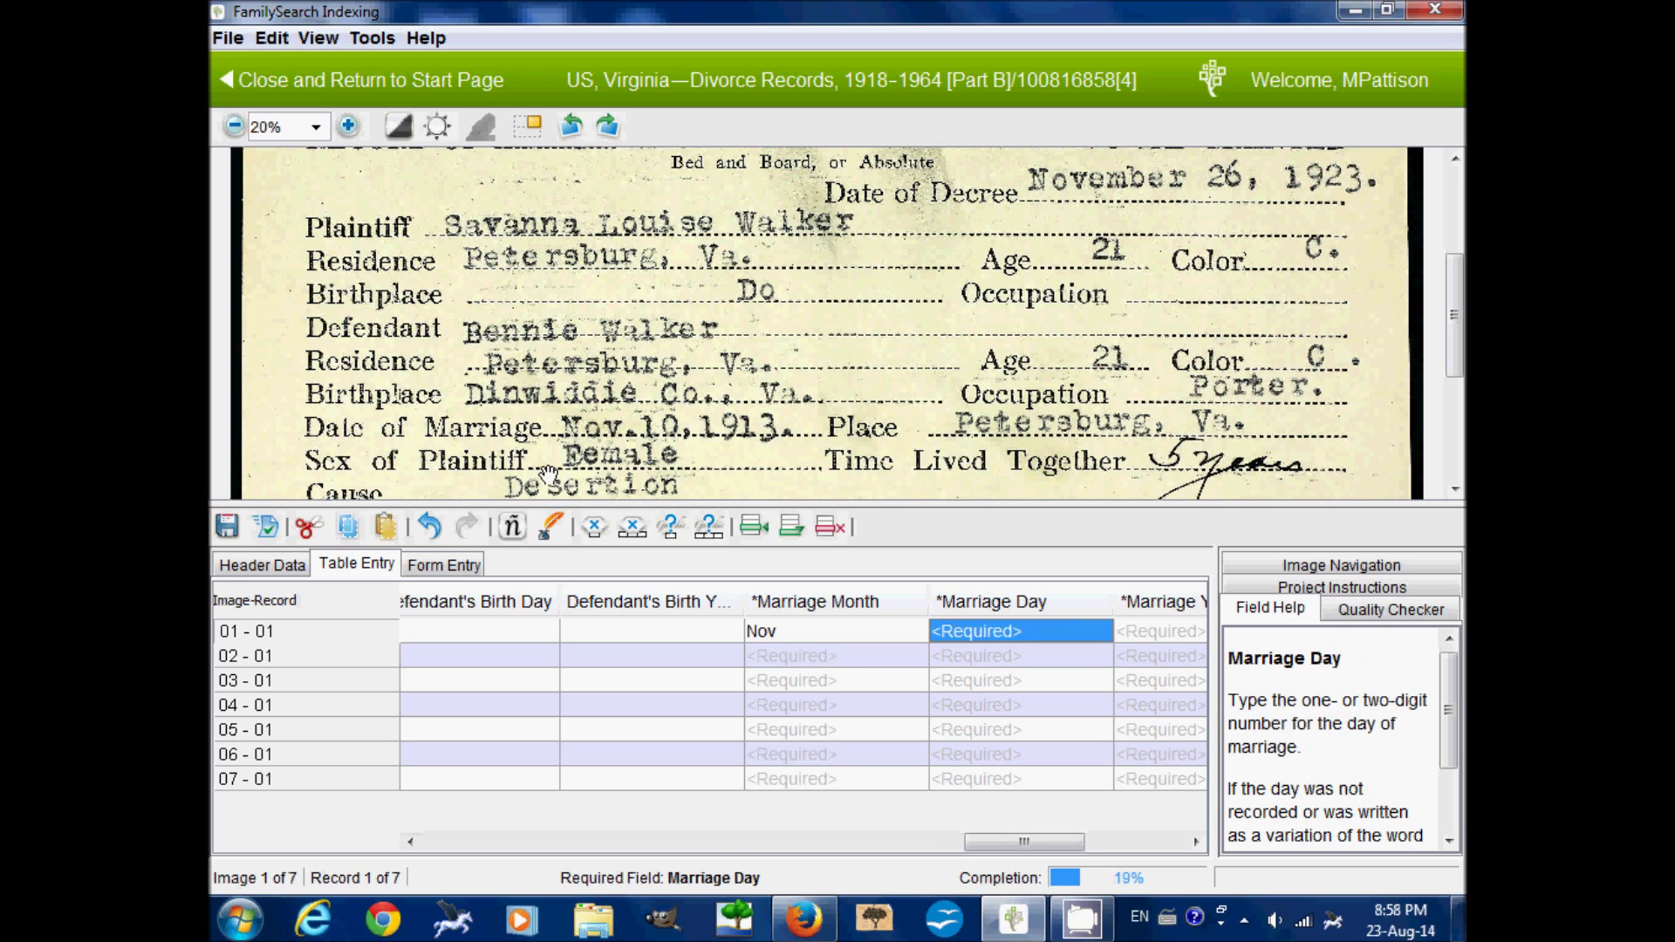
type("10")
key("Tab")
type("1913")
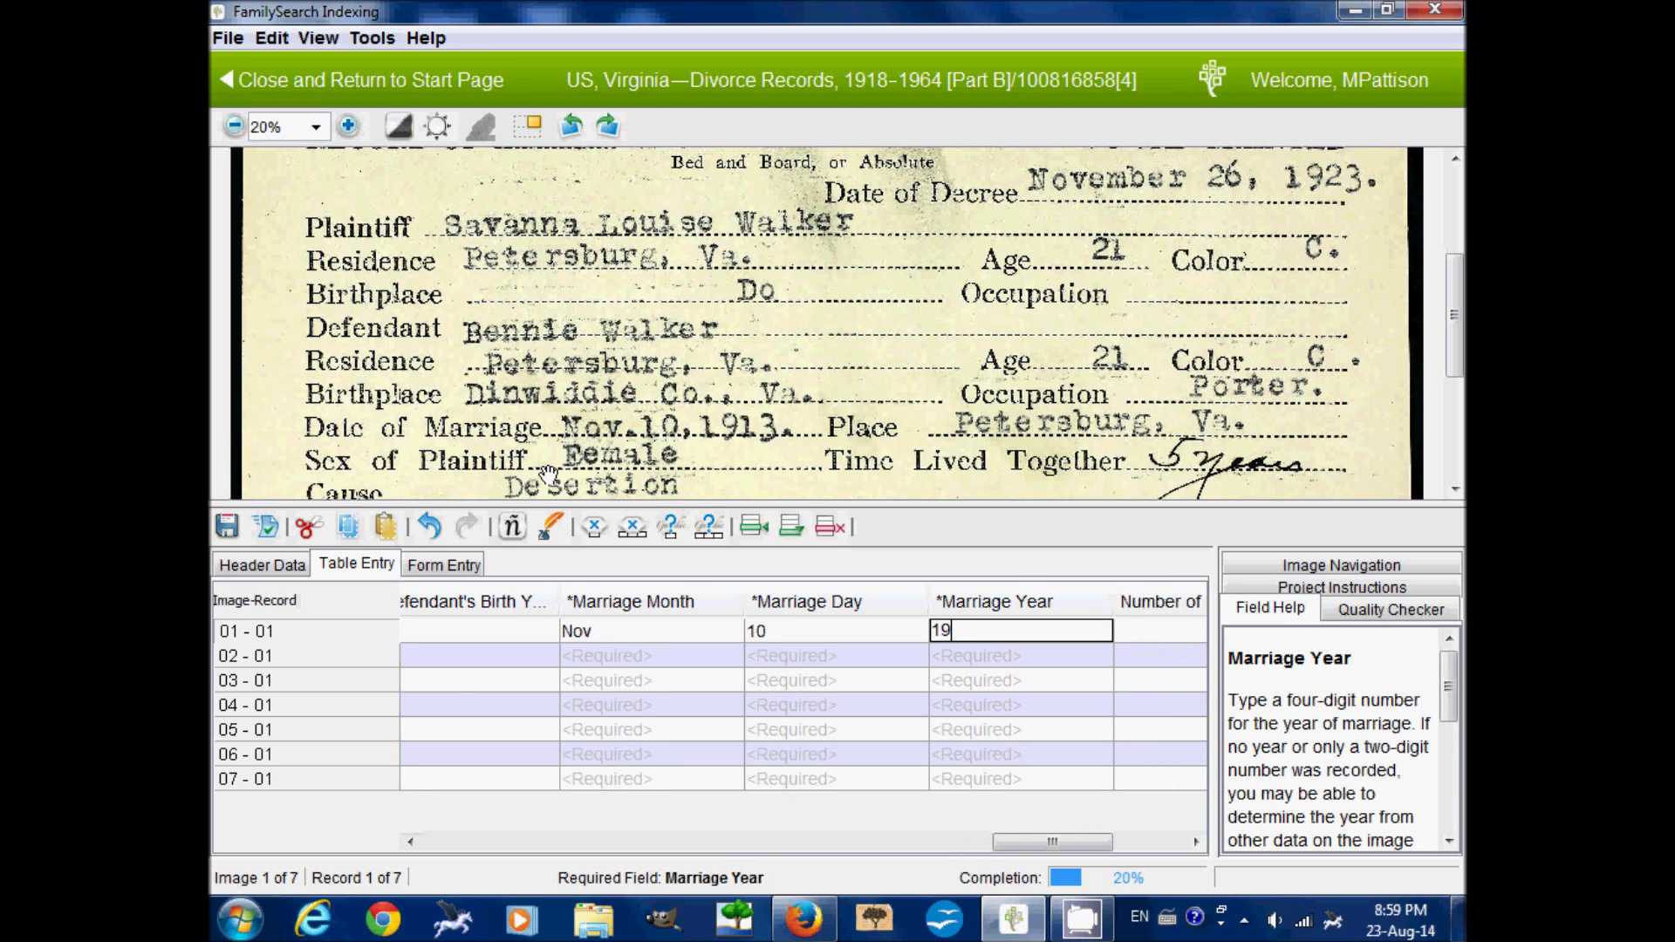
- Enter 0 for the first record's number of minor children and Wife as the spouse the divorce was granted to
key("Tab")
scroll(640, 404, "down", 1)
left_click_drag(639, 404, 639, 341)
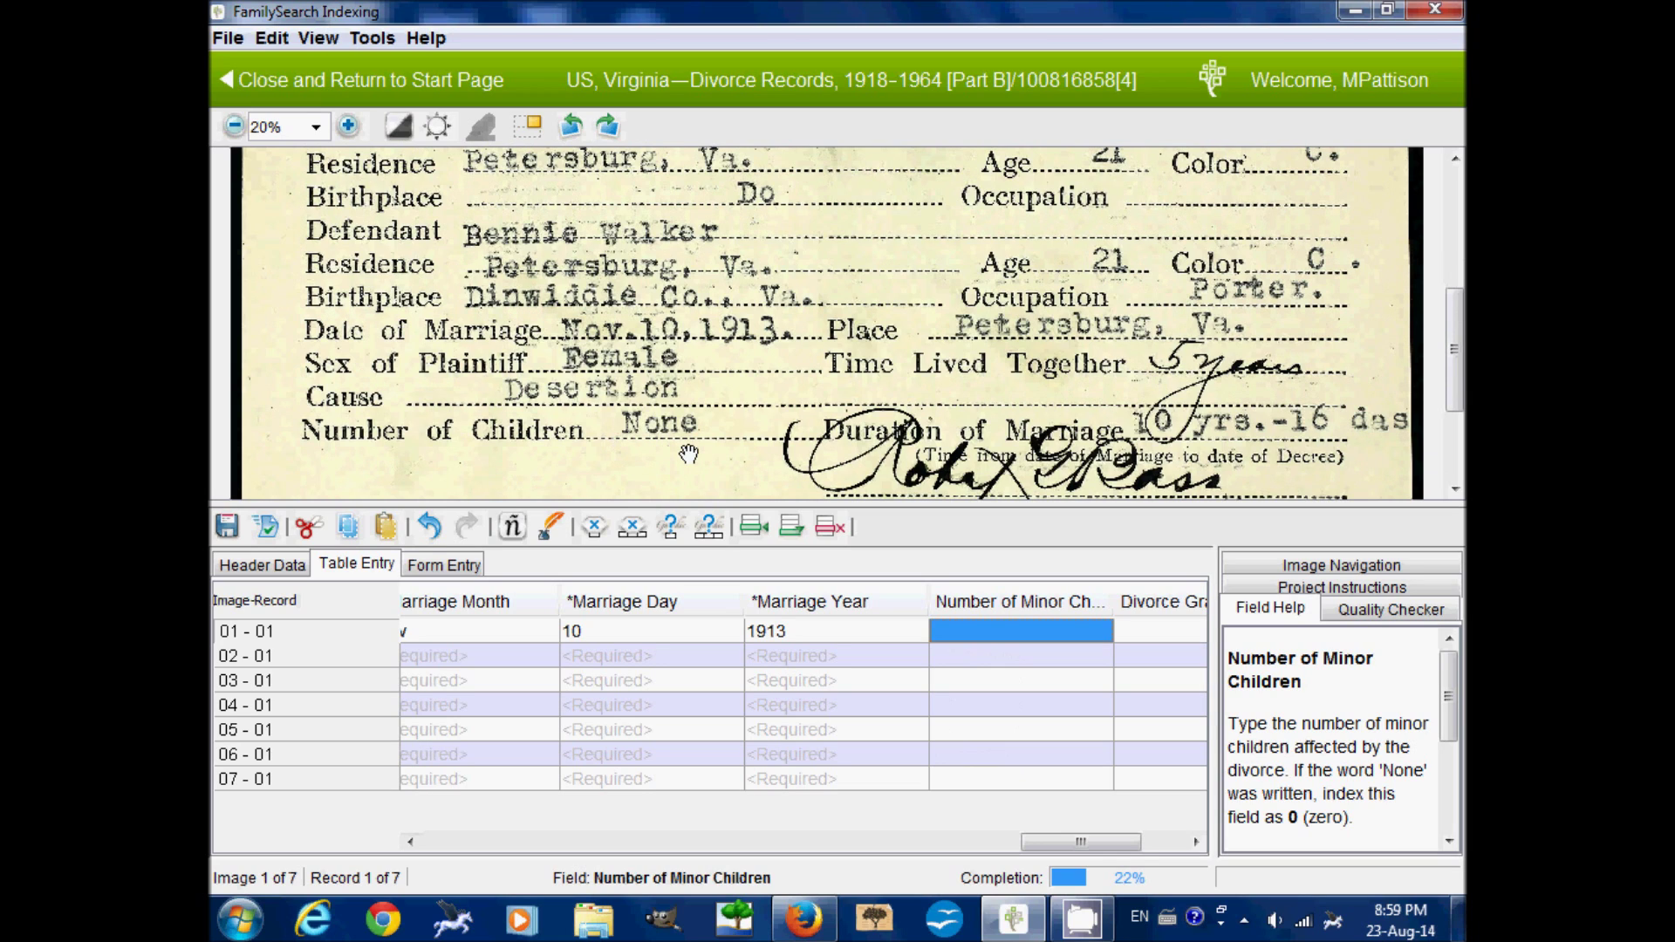
type("0")
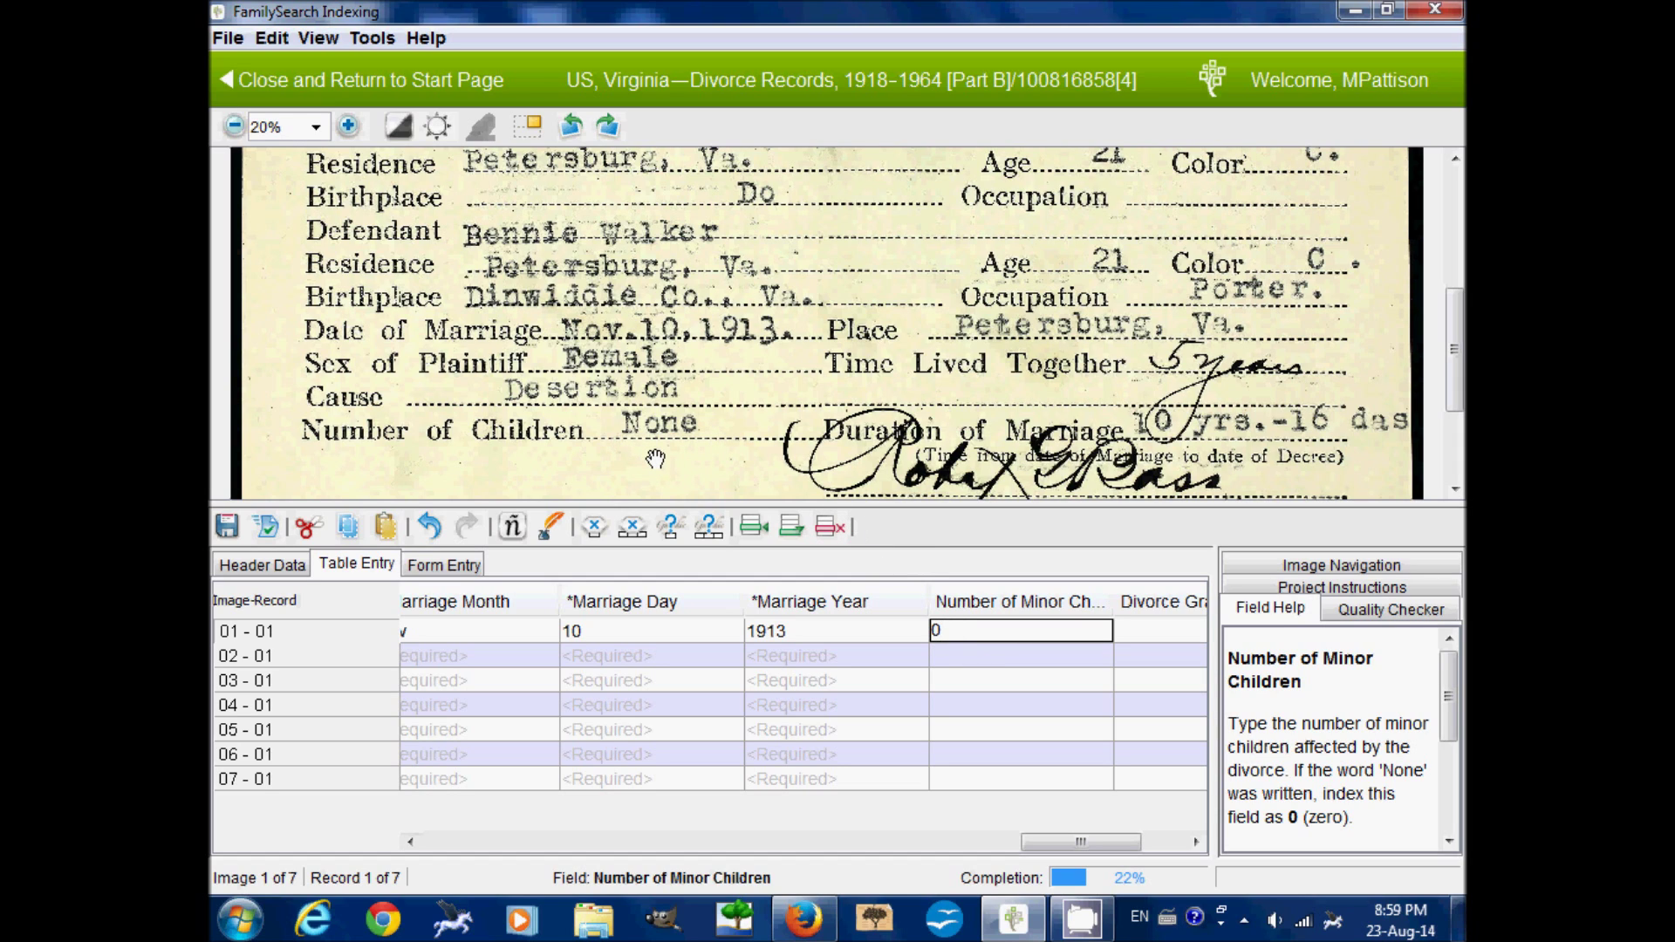
key("Tab")
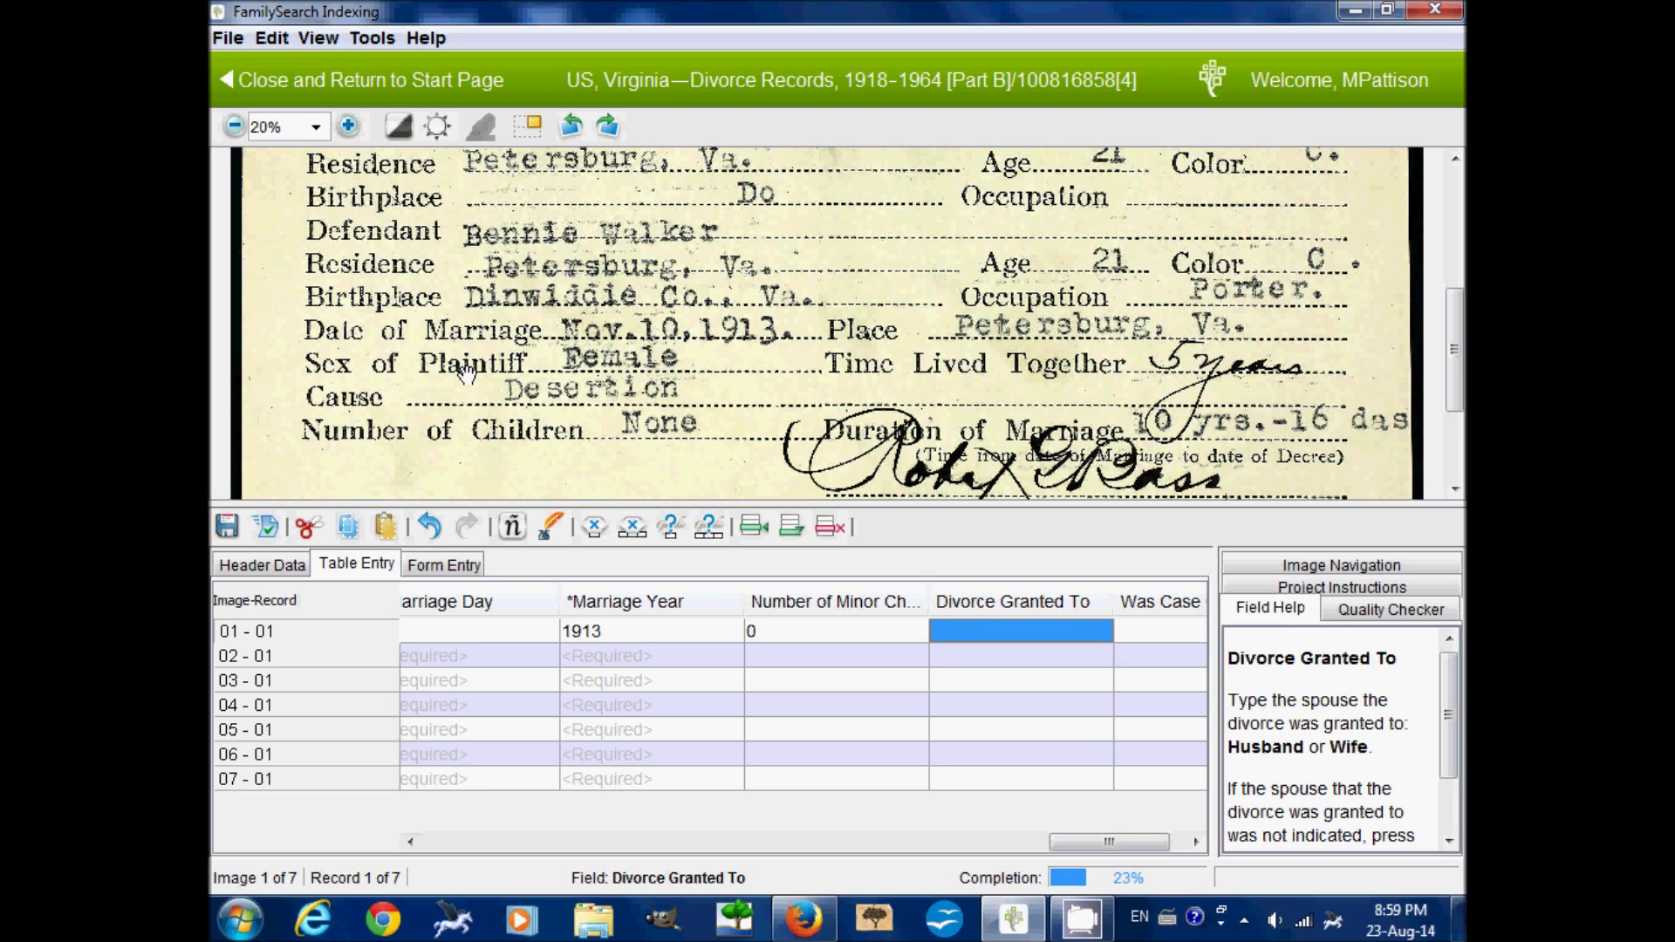
type("Wife")
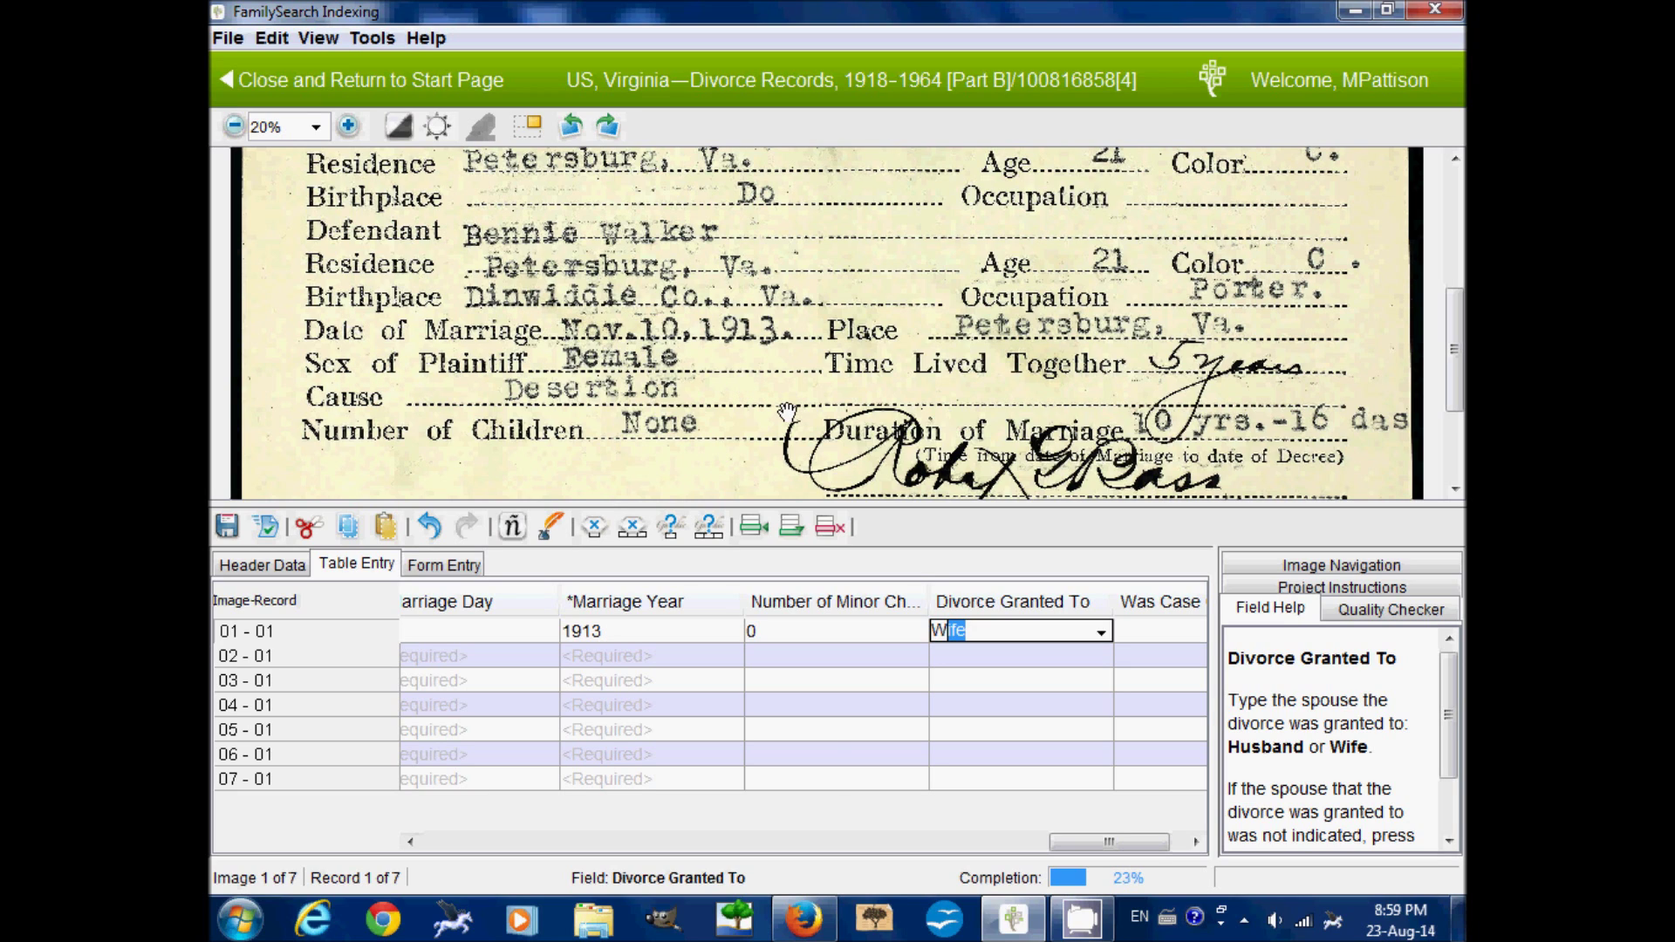
key("Tab")
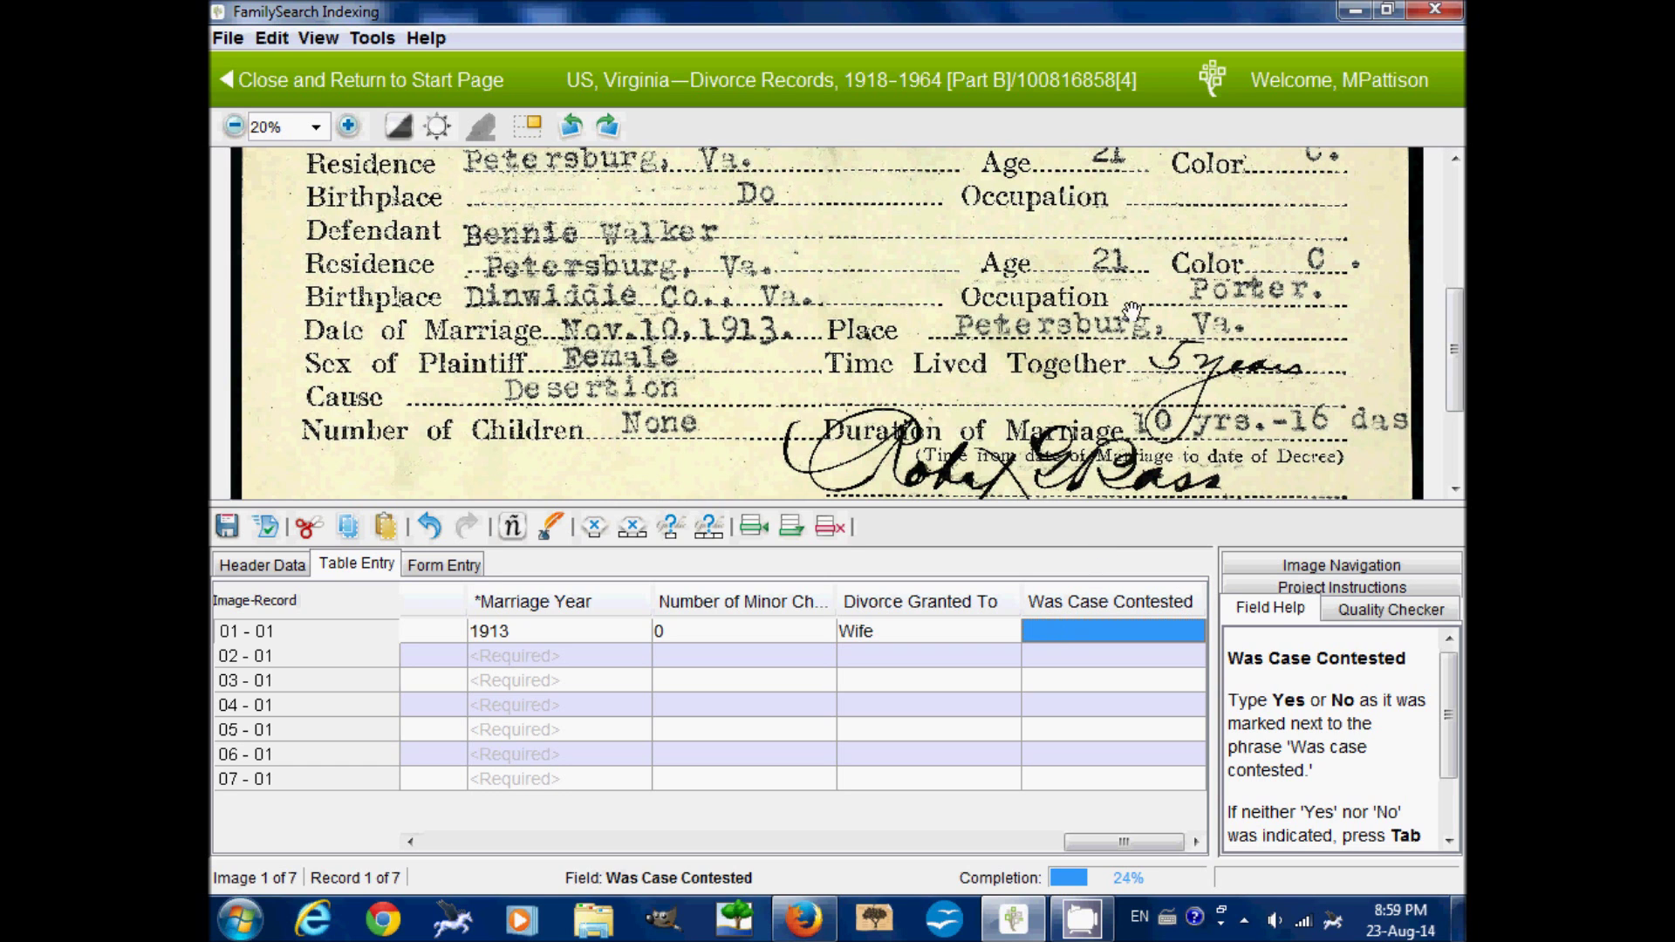
- Leave the first record's contested-case field blank and advance to the second record, bringing its certificate's decree details into view
scroll(1127, 311, "up", 3)
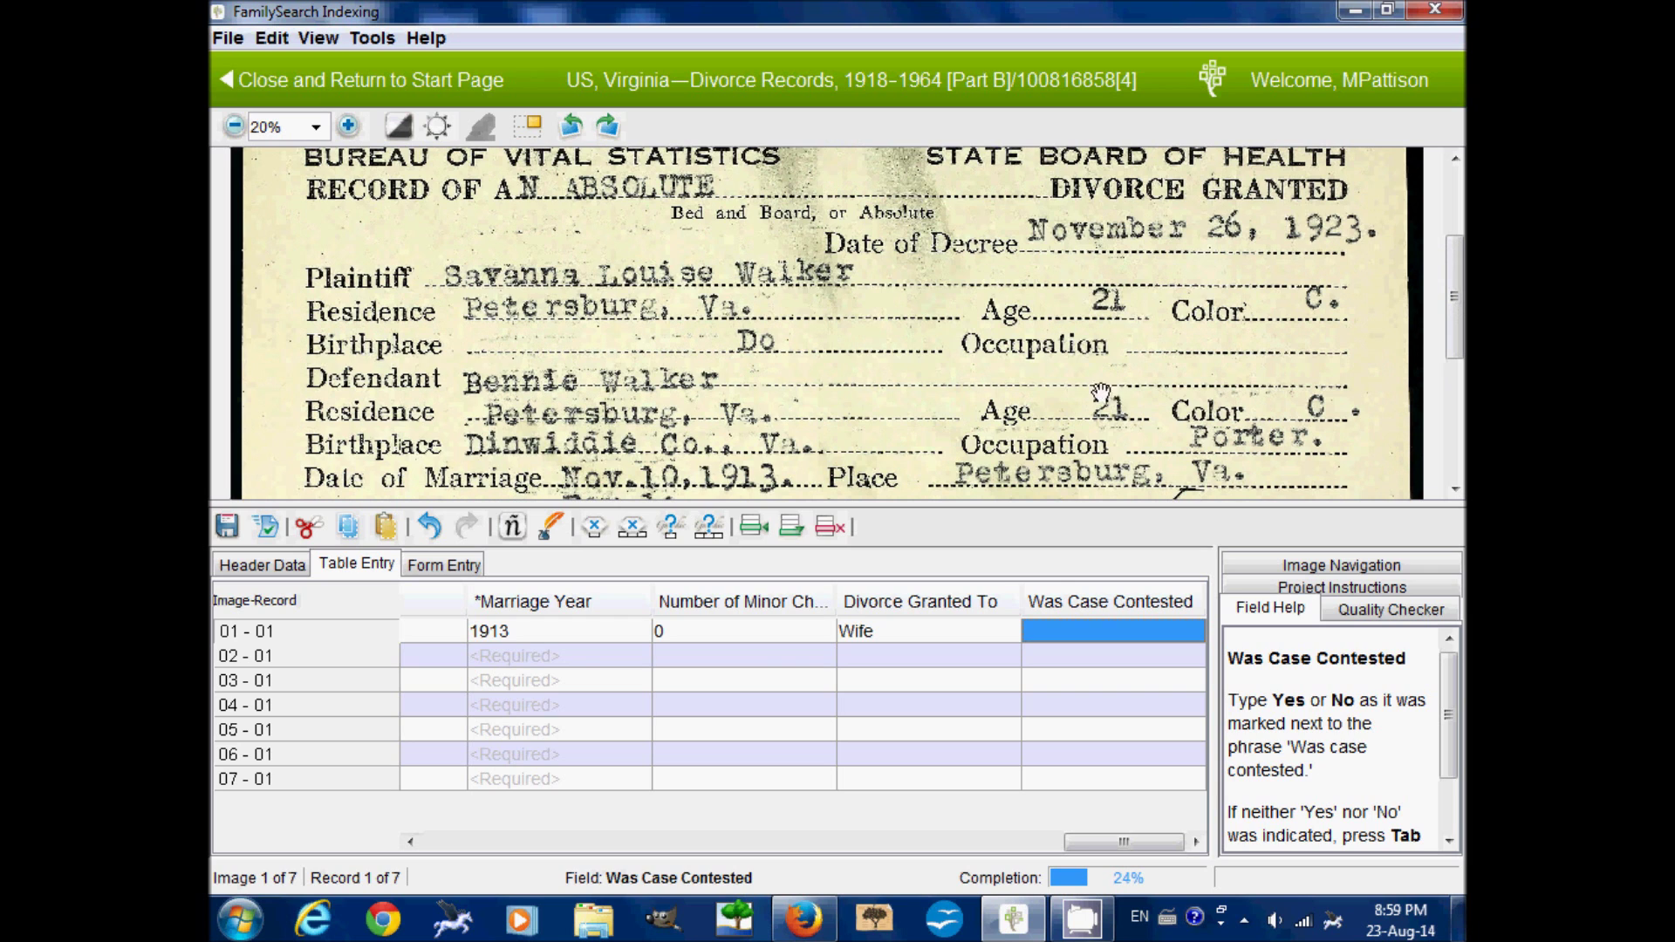
key("Tab")
scroll(851, 370, "down", 1)
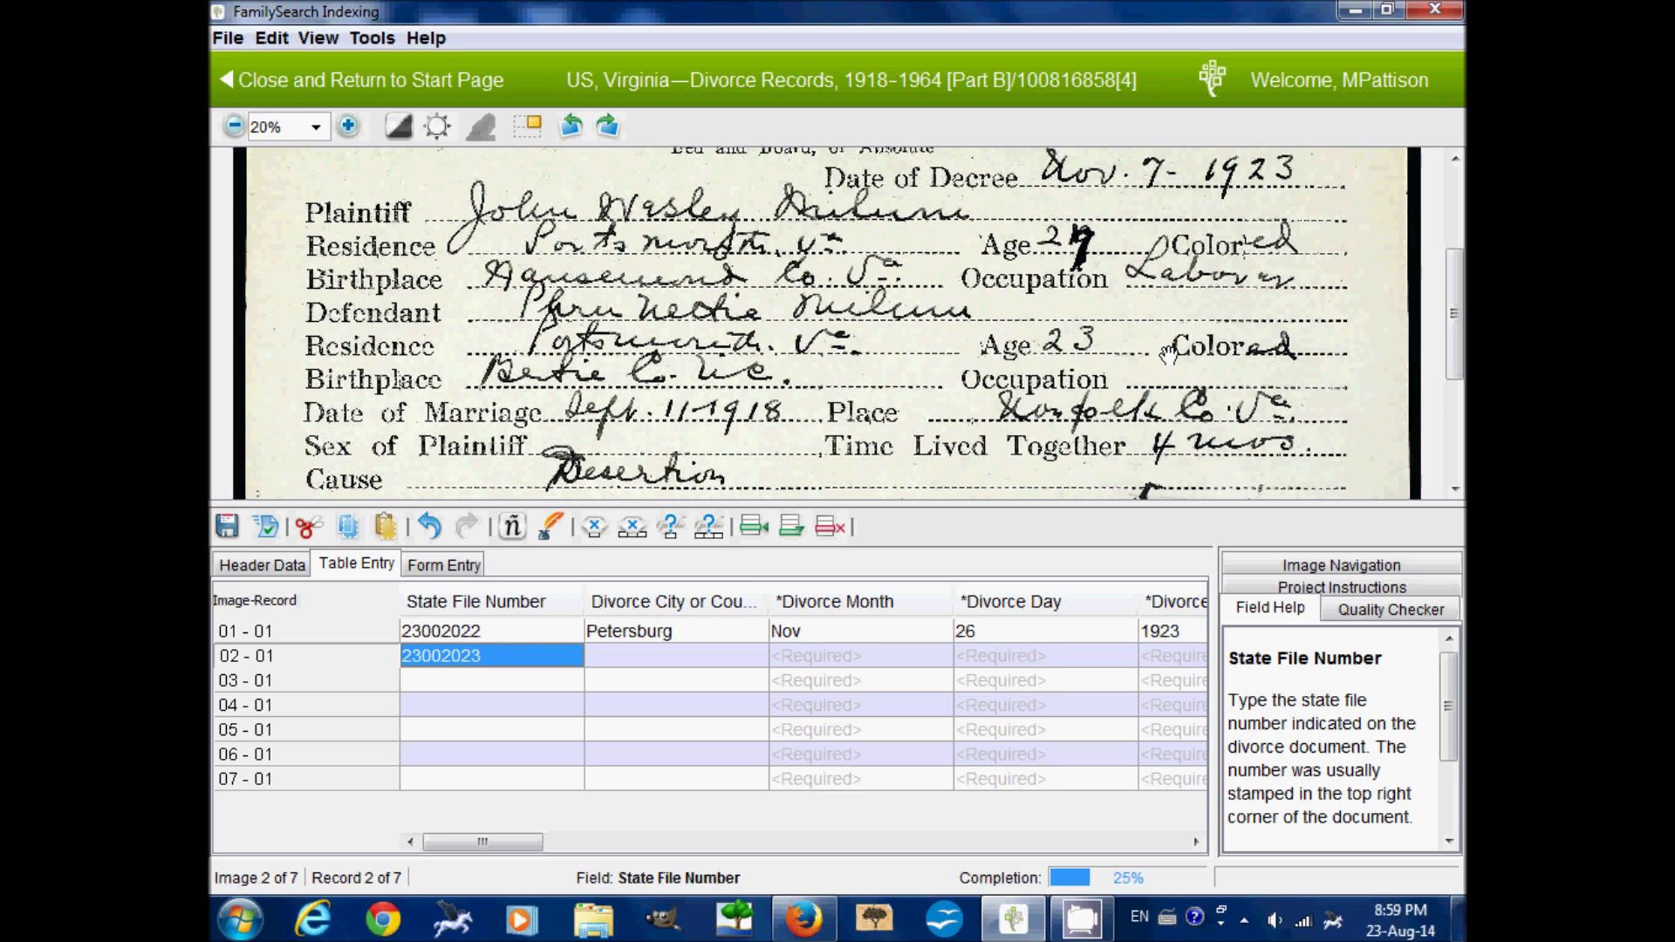
mouse_move(1456, 338)
left_mouse_down()
mouse_move(1458, 303)
mouse_move(1459, 321)
left_mouse_up()
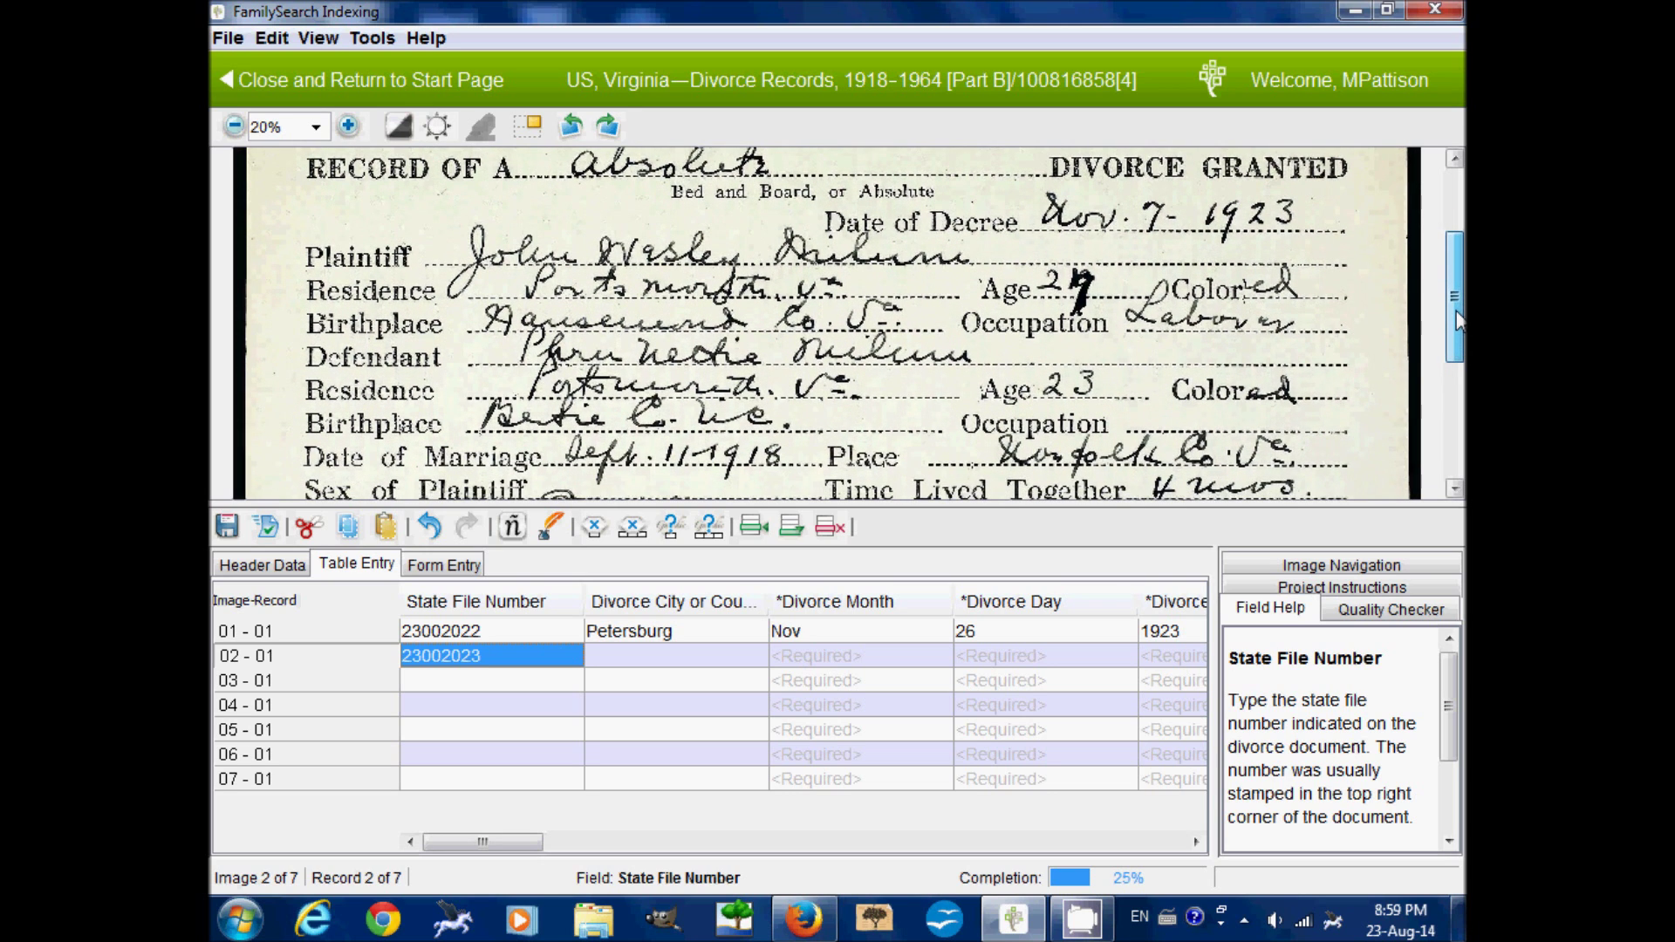